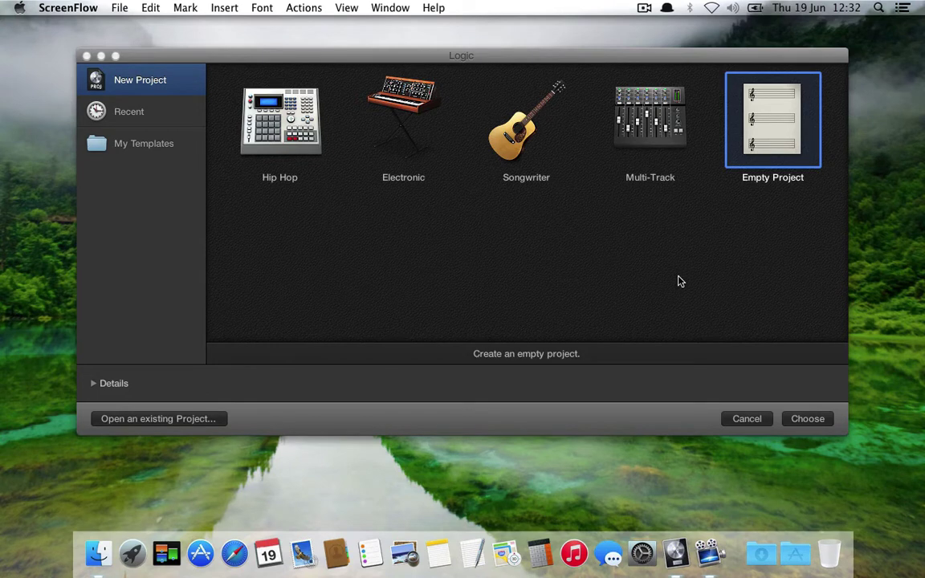
- Create an empty project with a Guitar or Bass track, Guitar 1, using the Brit and Clean patch
click(810, 418)
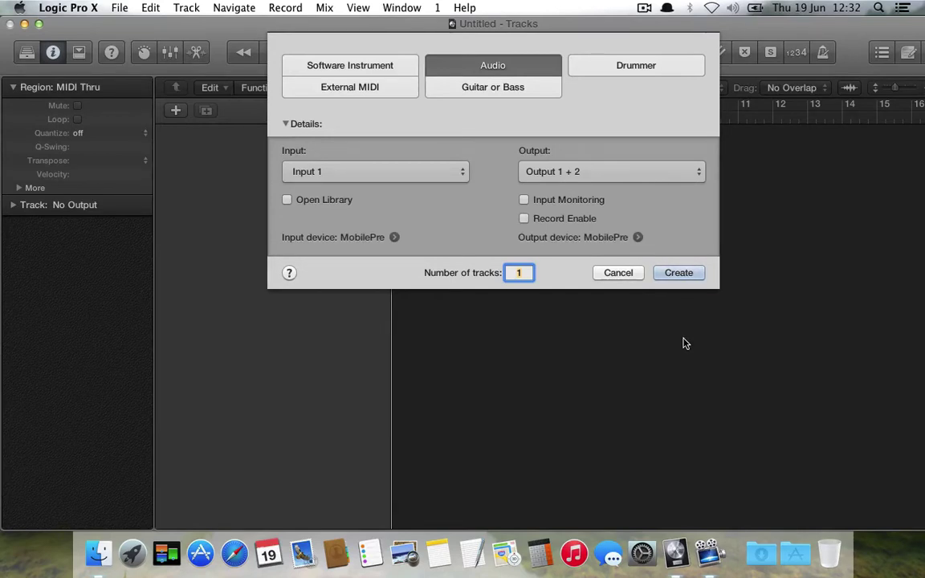
click(475, 96)
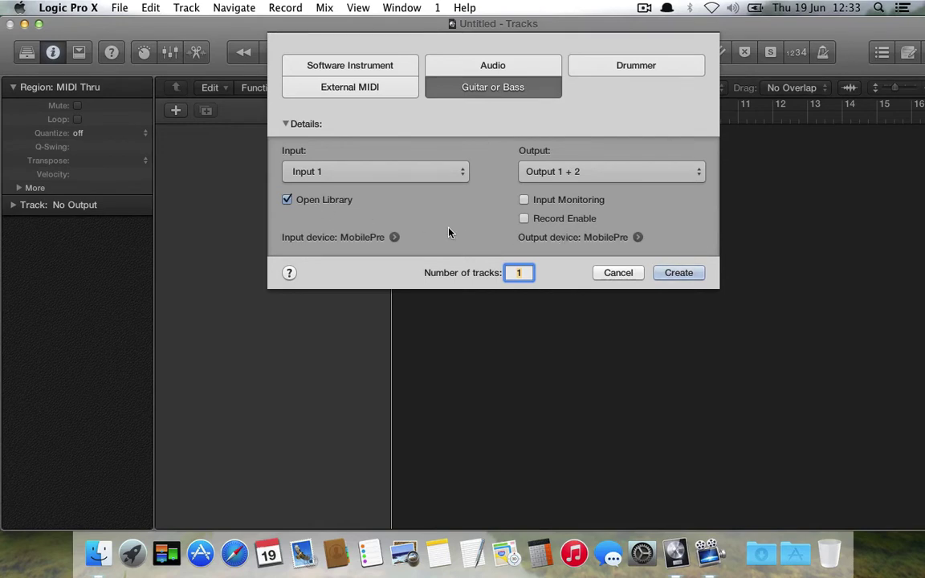
click(694, 273)
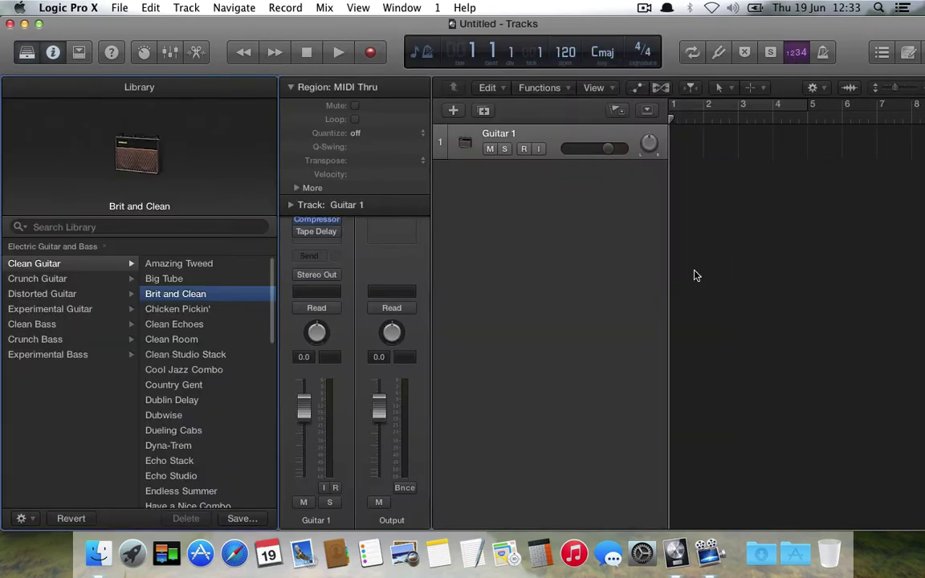
- Maximize the project window with the green zoom button in the title bar
click(40, 24)
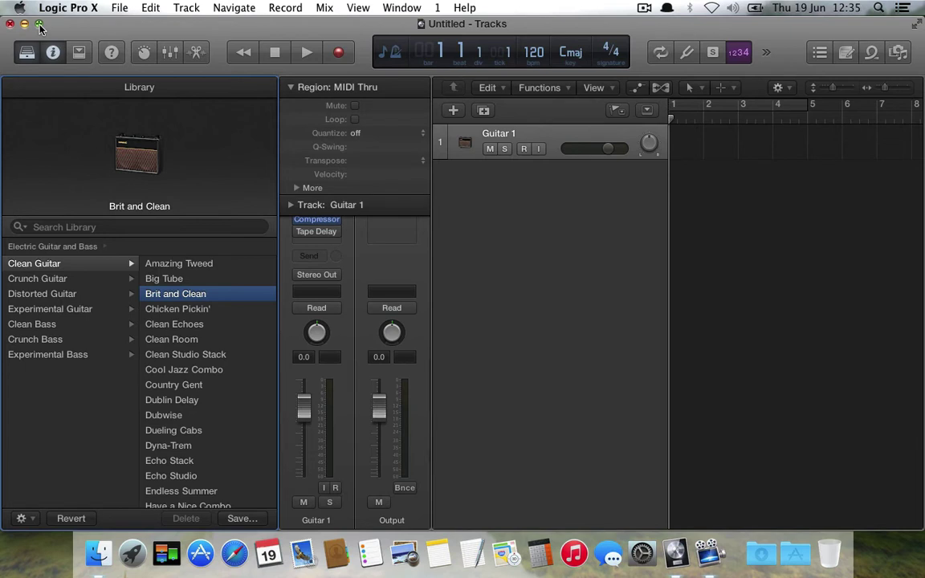
- Enable Input Monitoring on Guitar 1 and bring back the Inspector showing its channel strip
key(i)
click(386, 148)
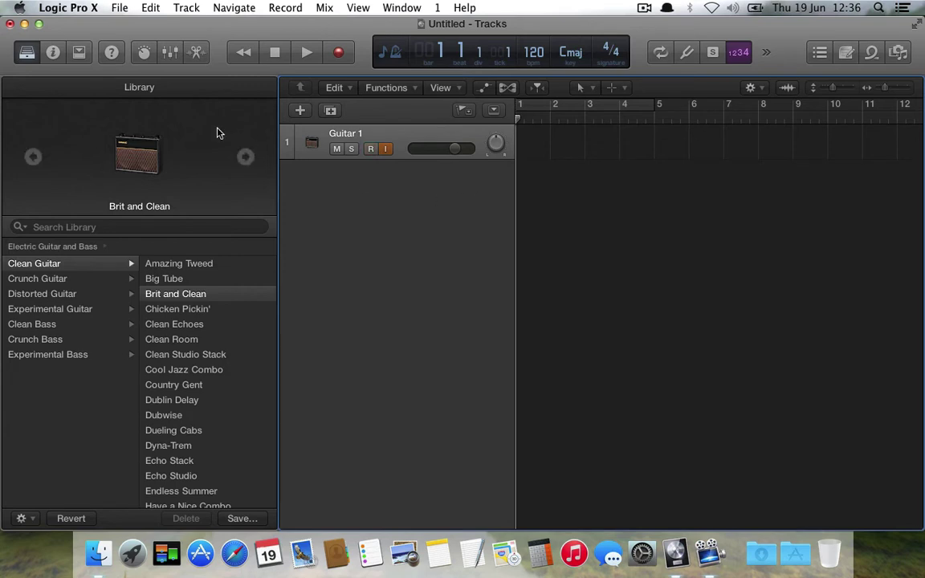
click(54, 52)
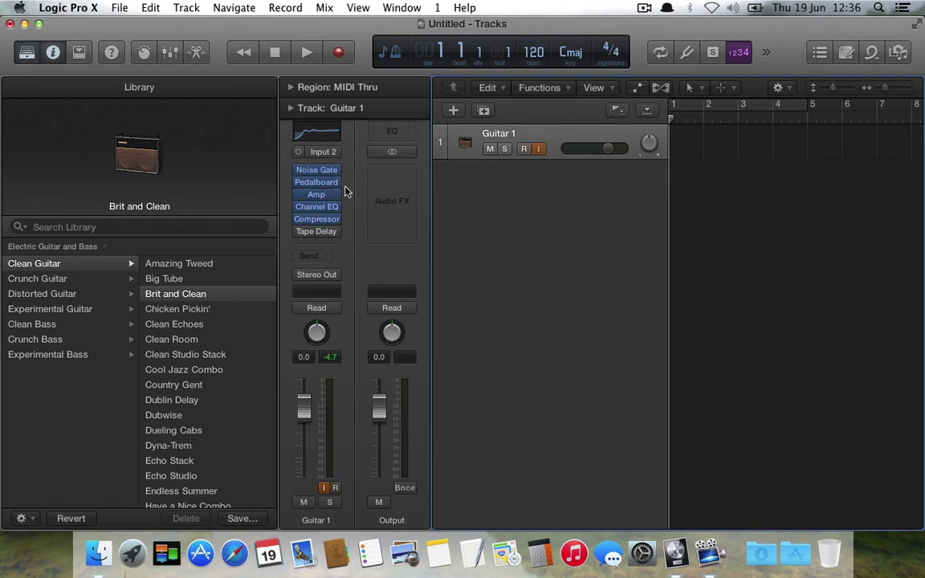
- Insert a Metering > Tuner plug-in below Tape Delay on Guitar 1, then close the Tuner window
click(321, 245)
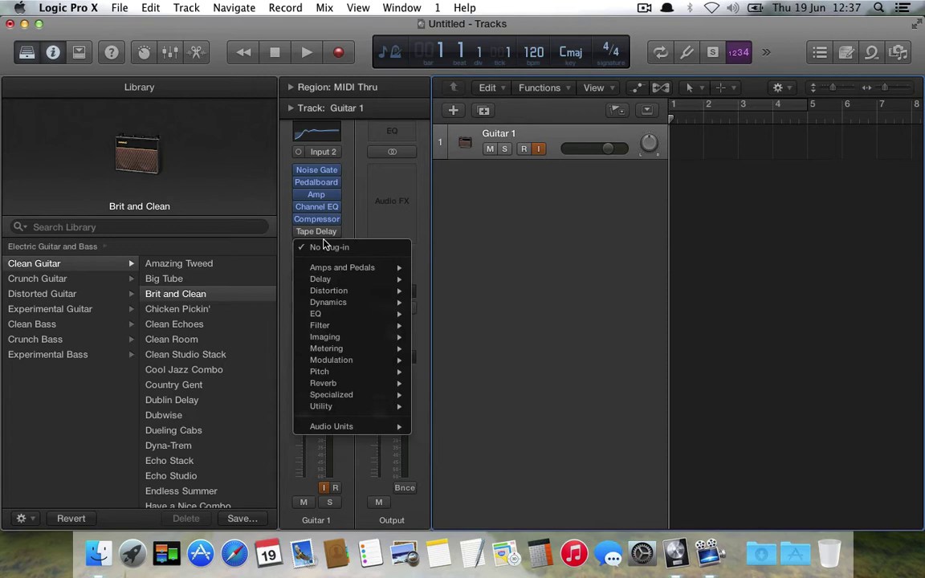
click(561, 398)
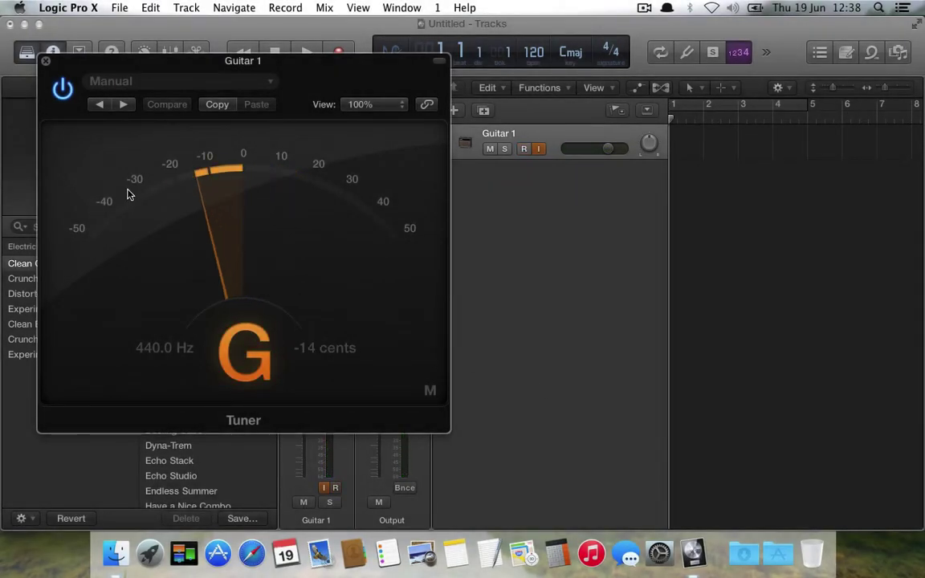
click(45, 62)
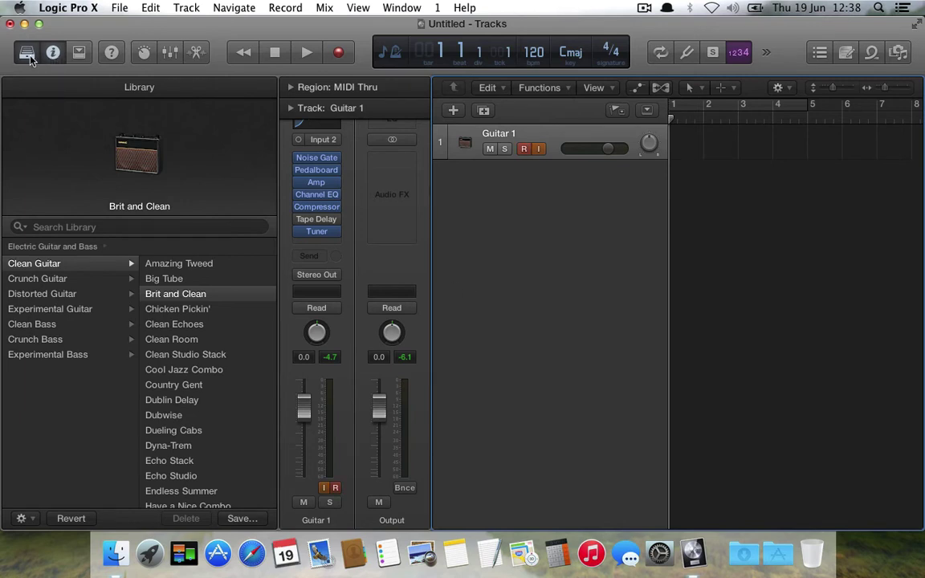
- Audition the Dublin Delay patch, revert Guitar 1 to Brit and Clean, and show its channel strip
click(51, 51)
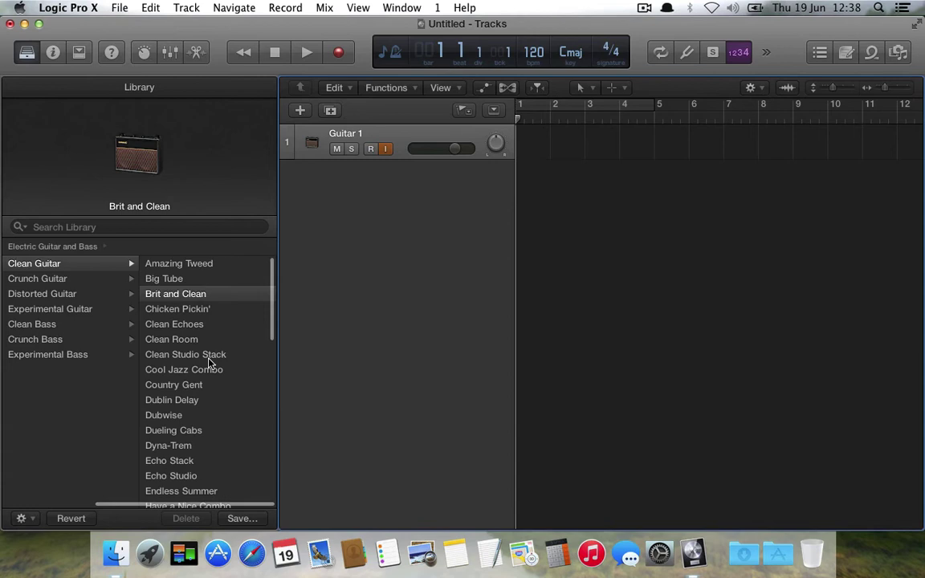
click(192, 402)
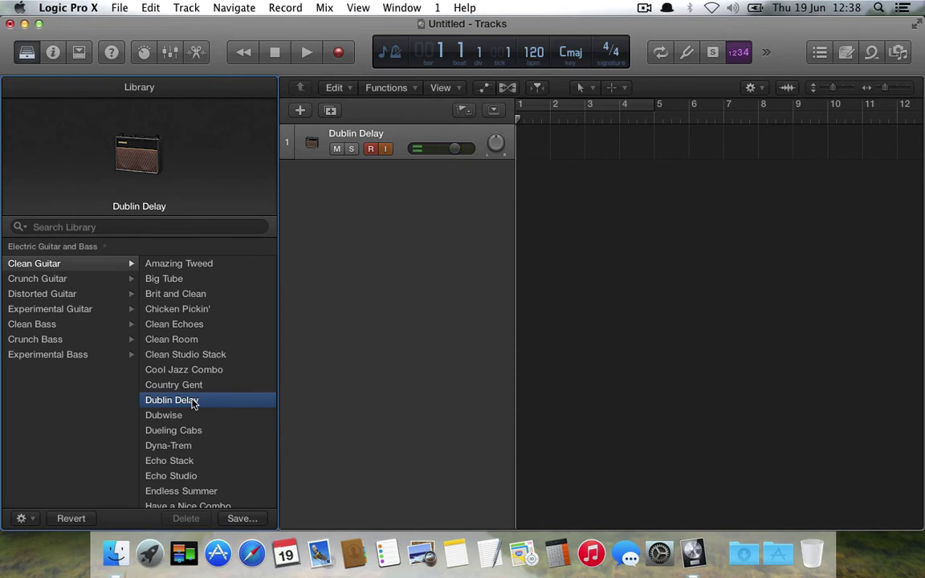
click(184, 295)
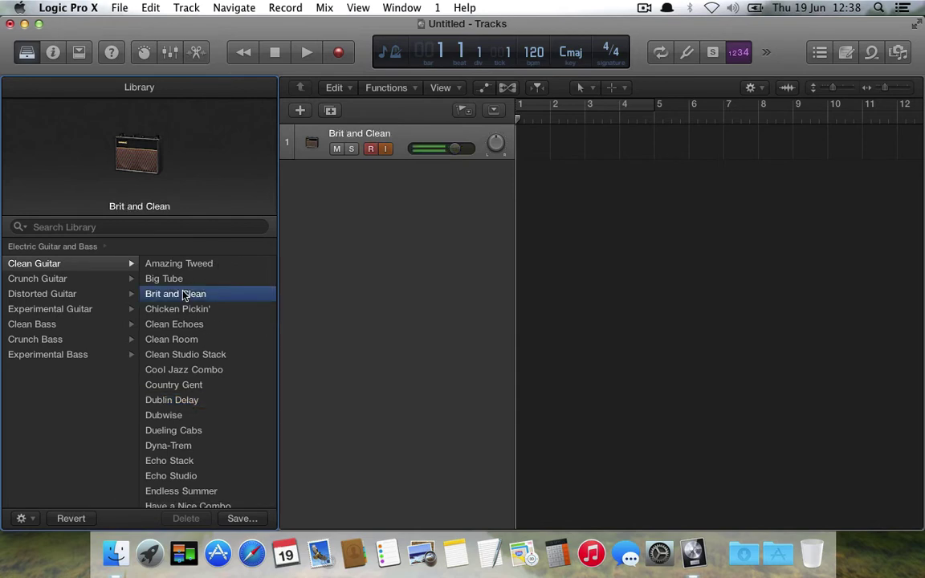
click(27, 53)
click(53, 52)
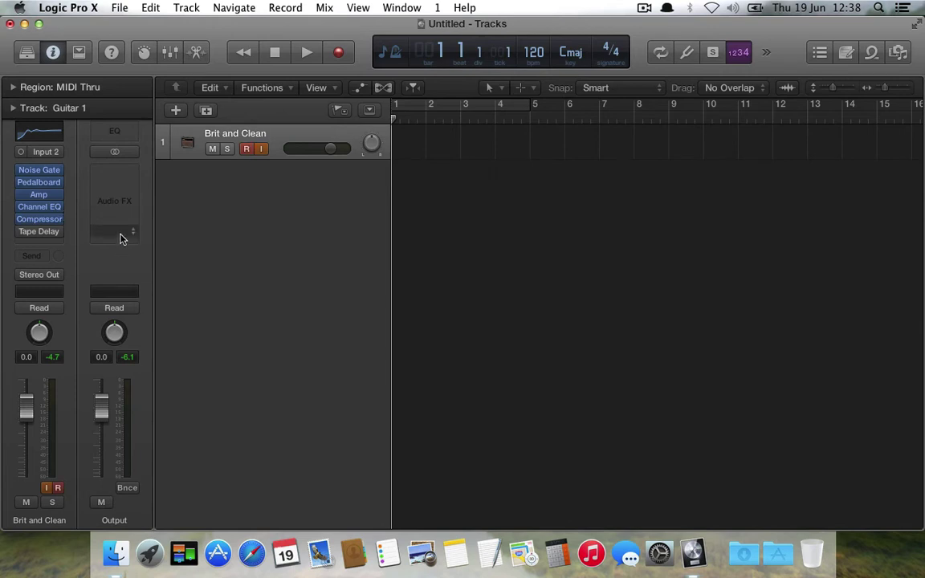
click(38, 169)
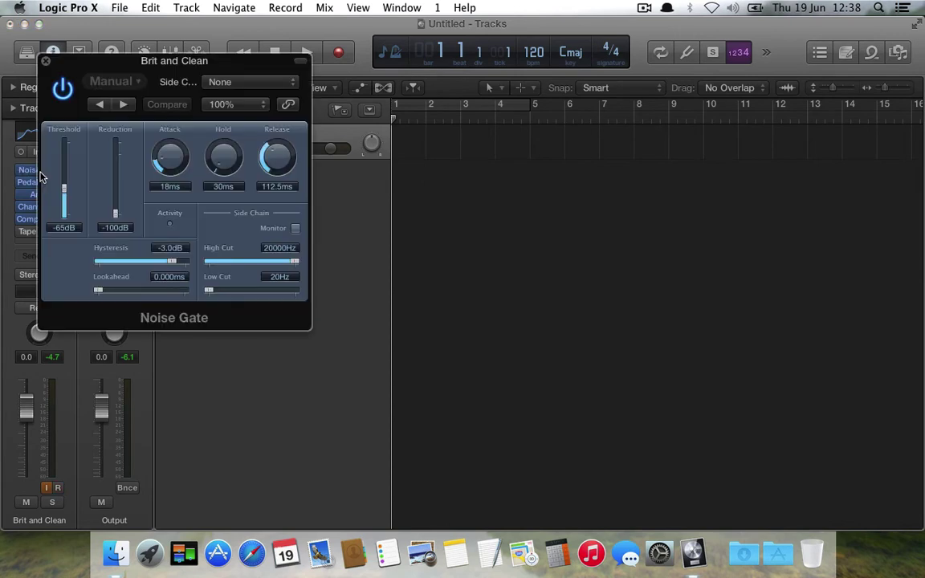
drag(81, 72, 458, 182)
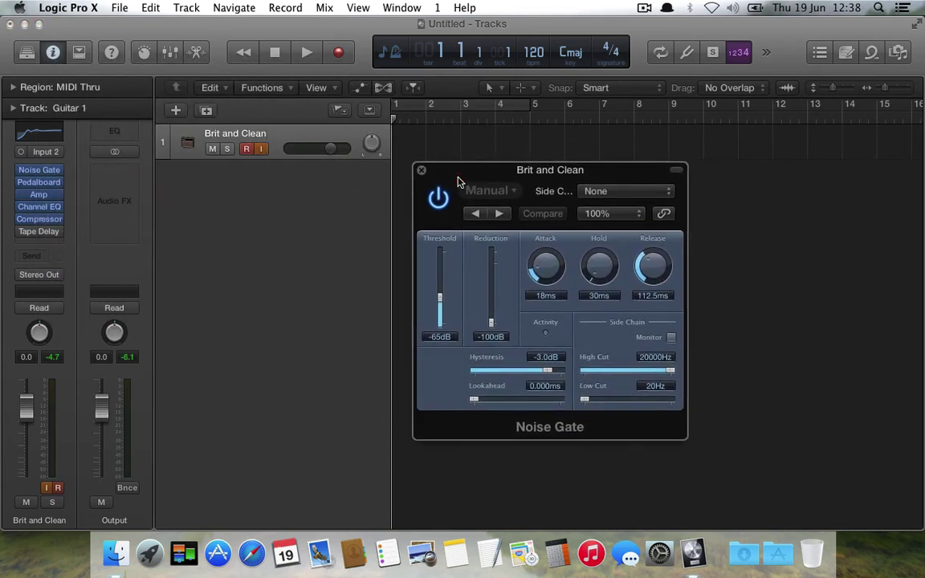
click(421, 170)
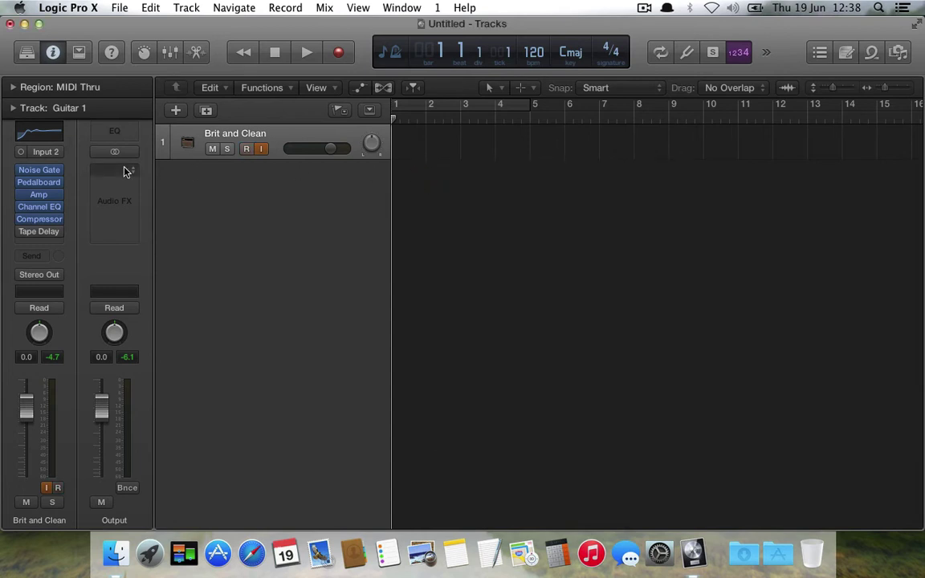
mouse_move(53, 184)
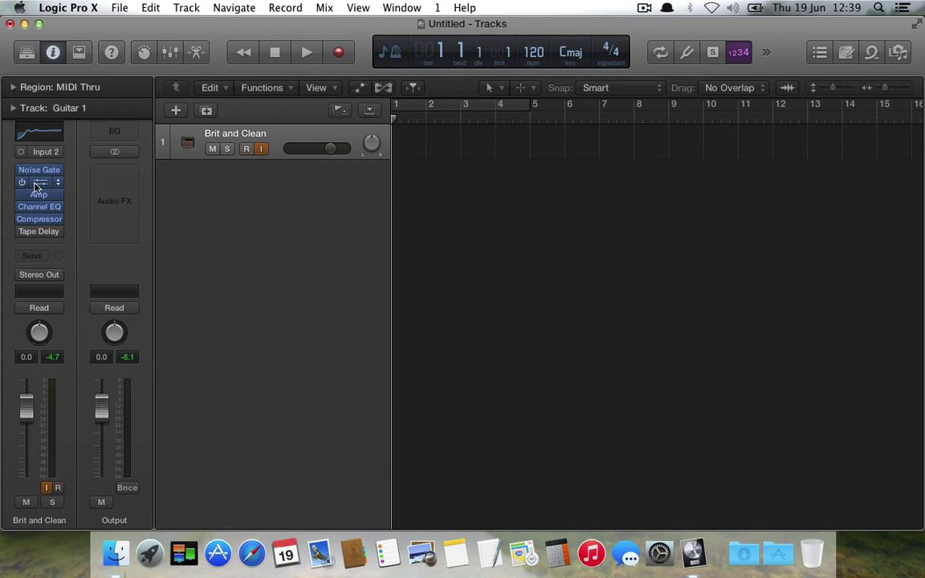
click(38, 182)
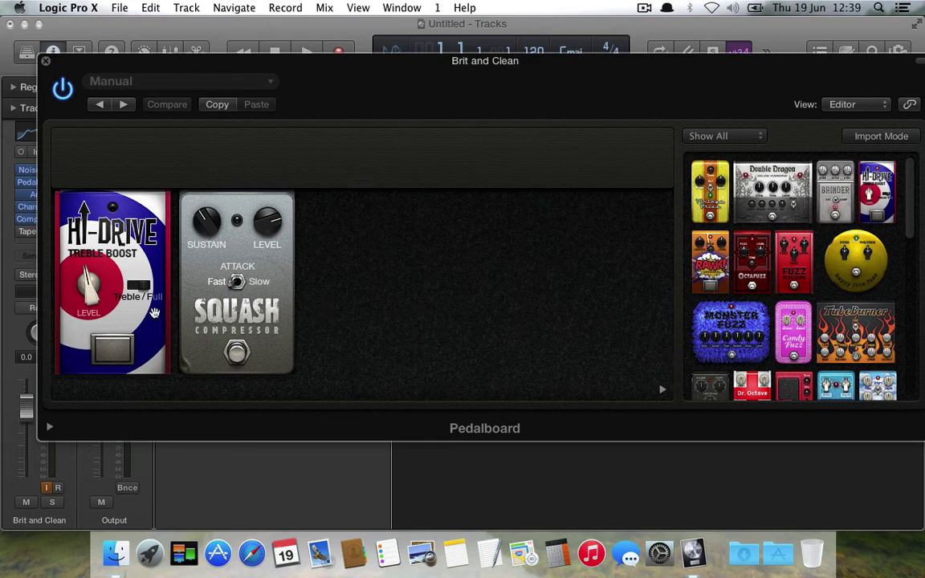
click(126, 348)
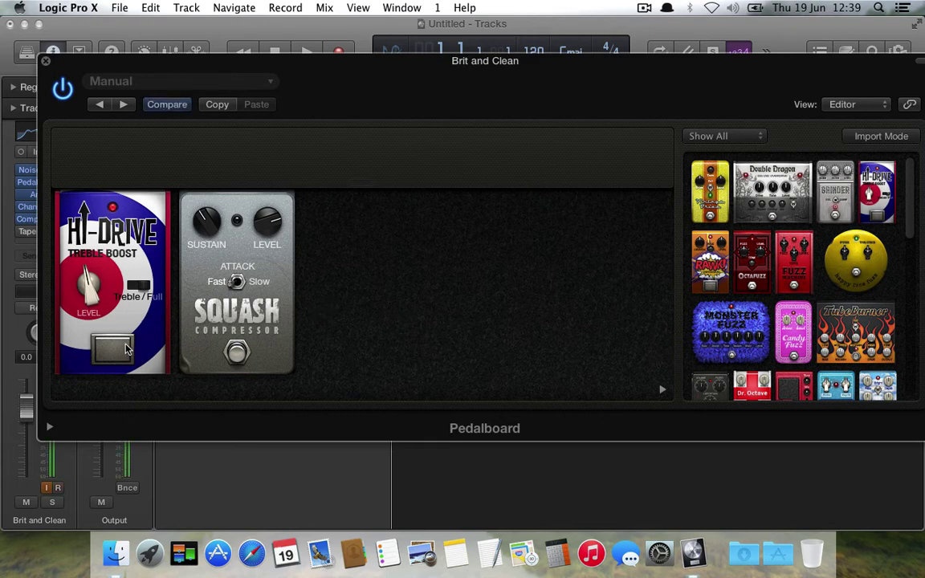
click(126, 348)
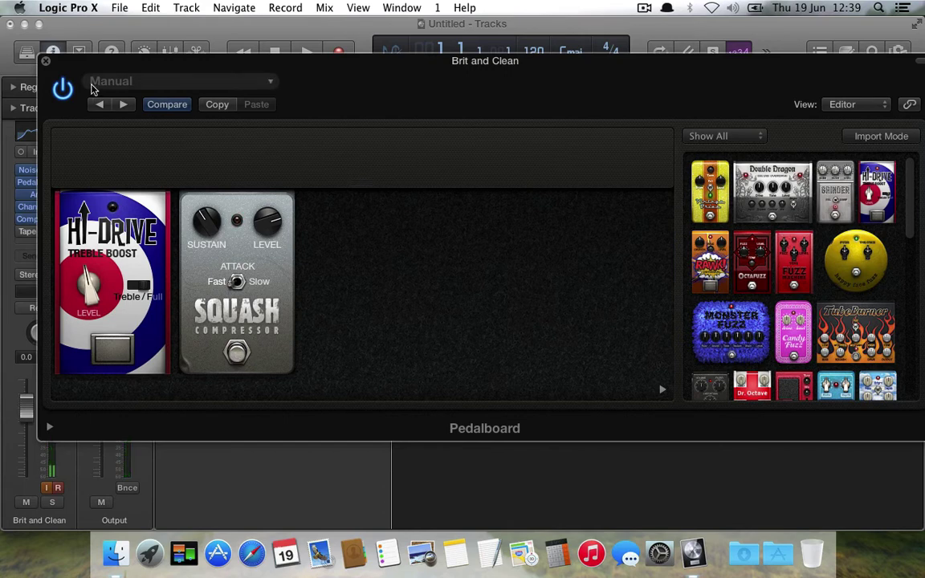
click(46, 61)
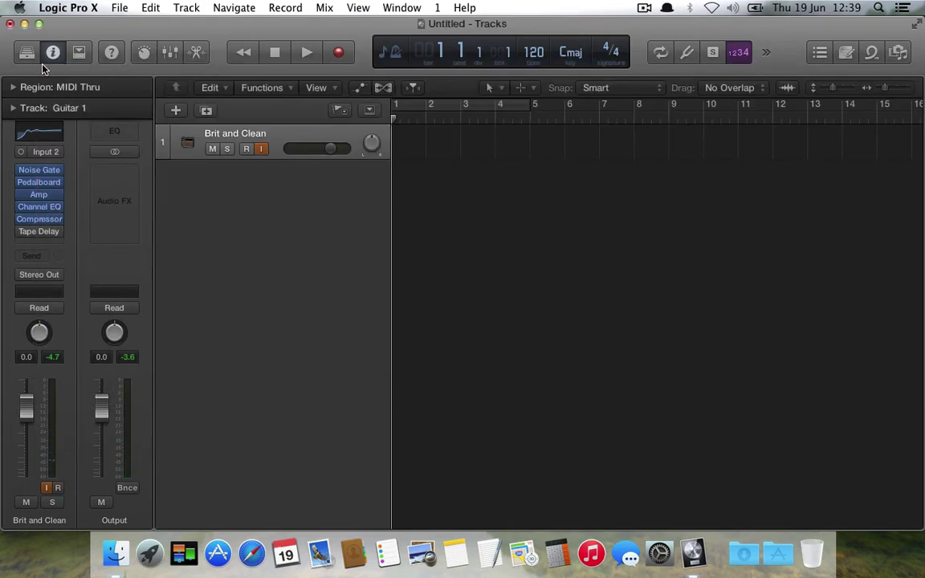
- Turn down the Amp Designer BASS knob, keeping the British Combo model and British Amp type
click(41, 196)
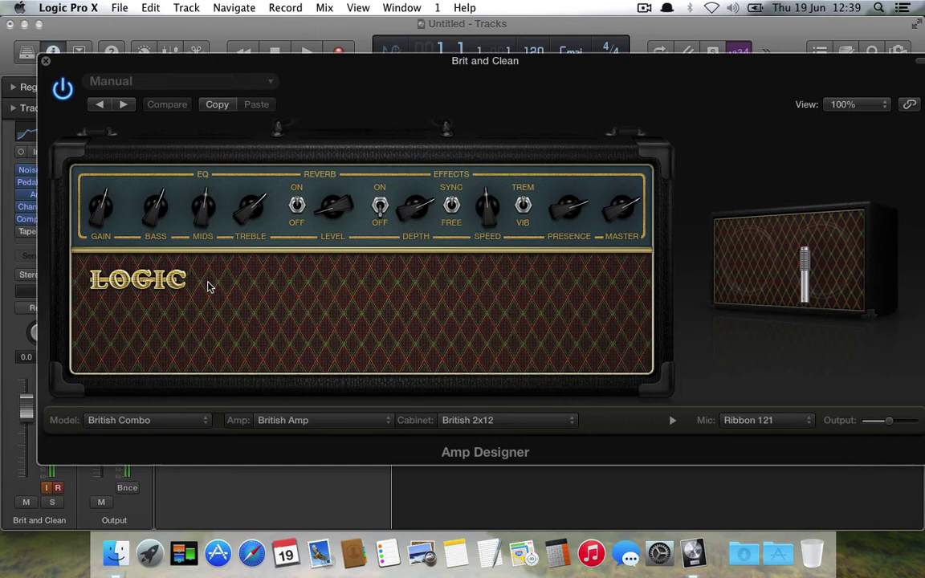
drag(158, 210, 167, 257)
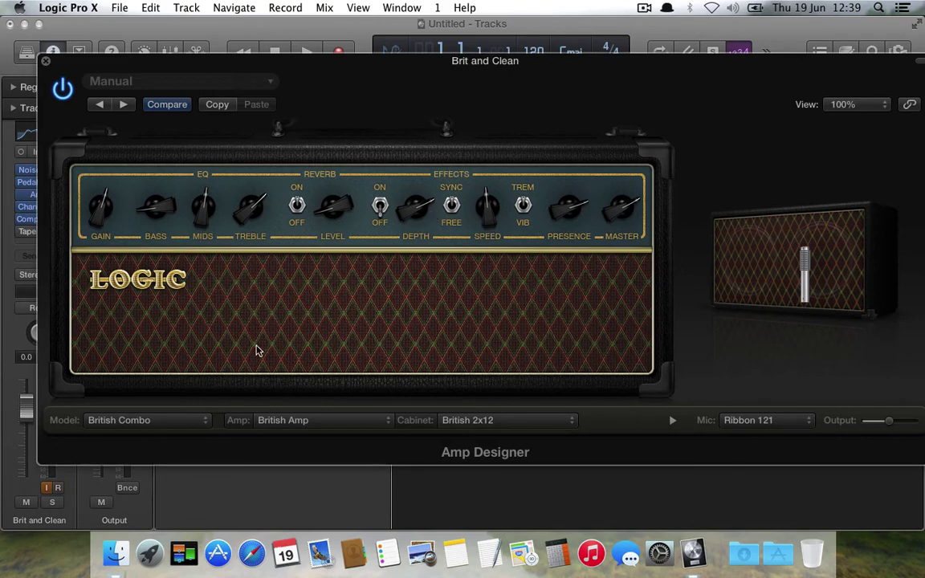
click(204, 419)
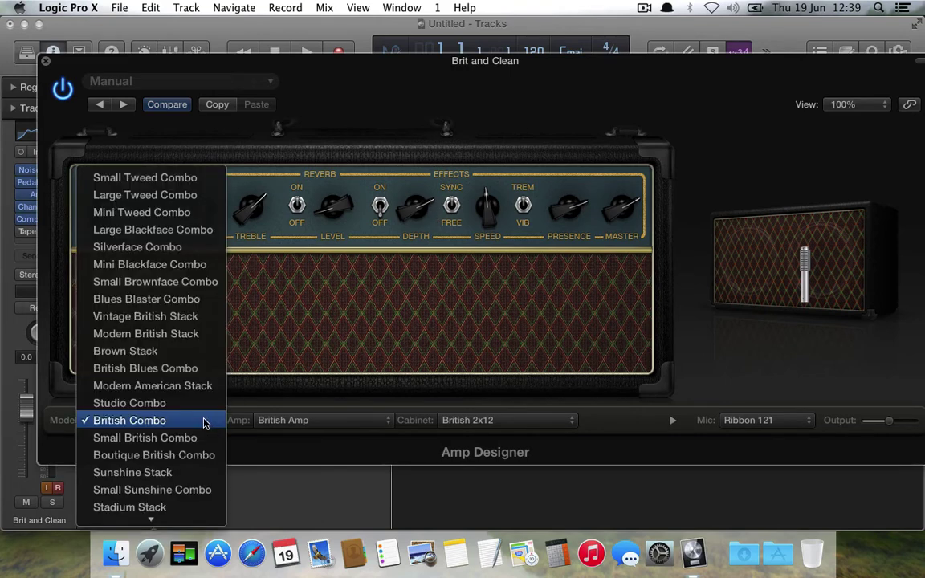
click(337, 404)
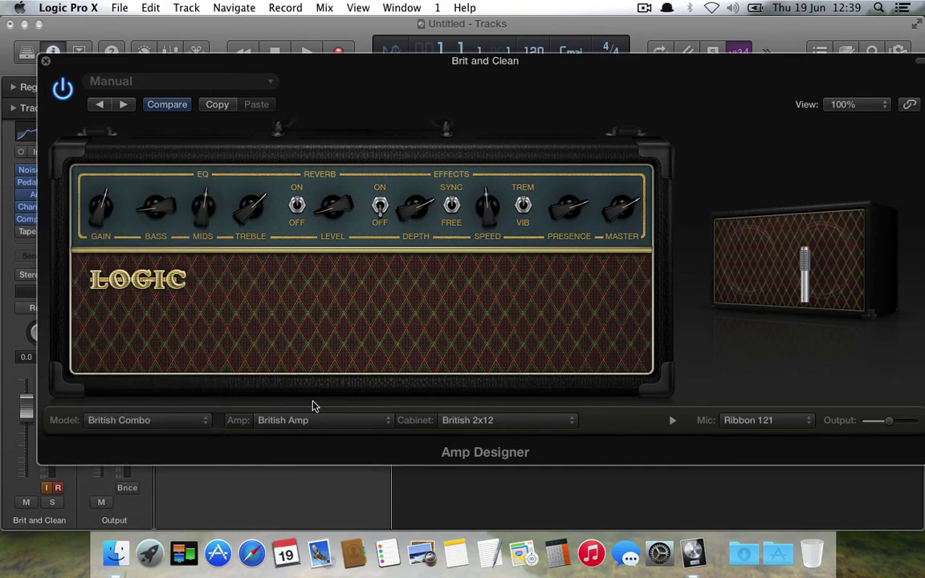
click(329, 420)
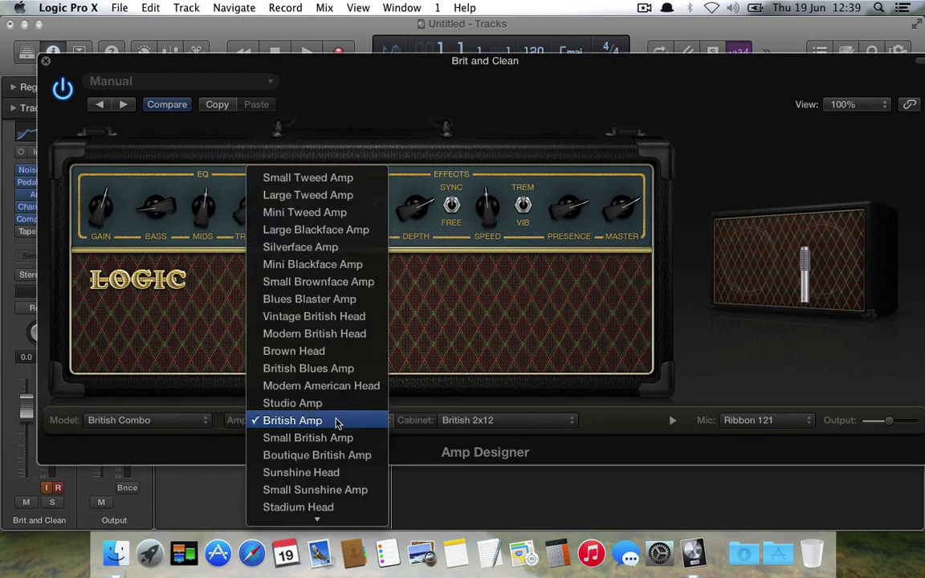
click(554, 430)
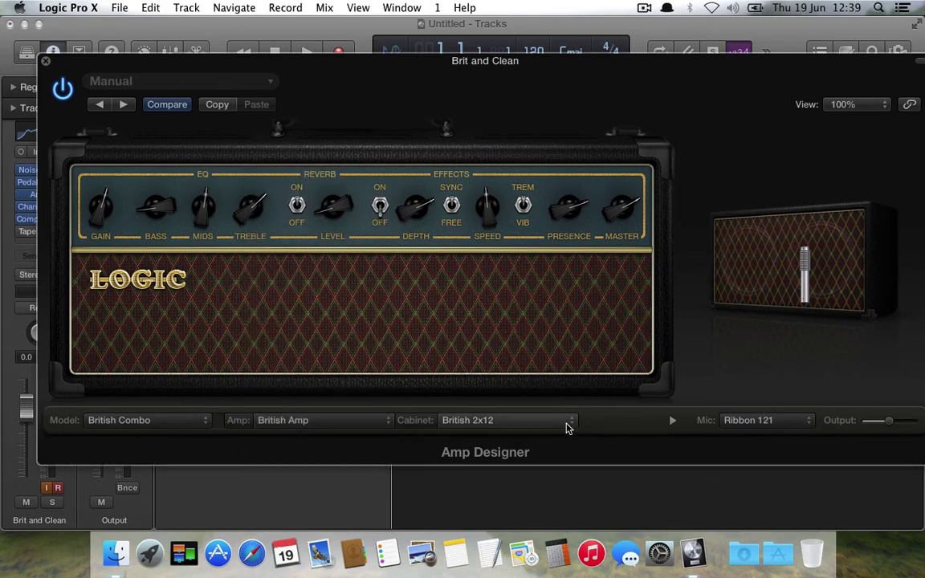
- Keep the Ribbon 121 mic, shift its position on the speaker, then move on to the Channel EQ
click(765, 423)
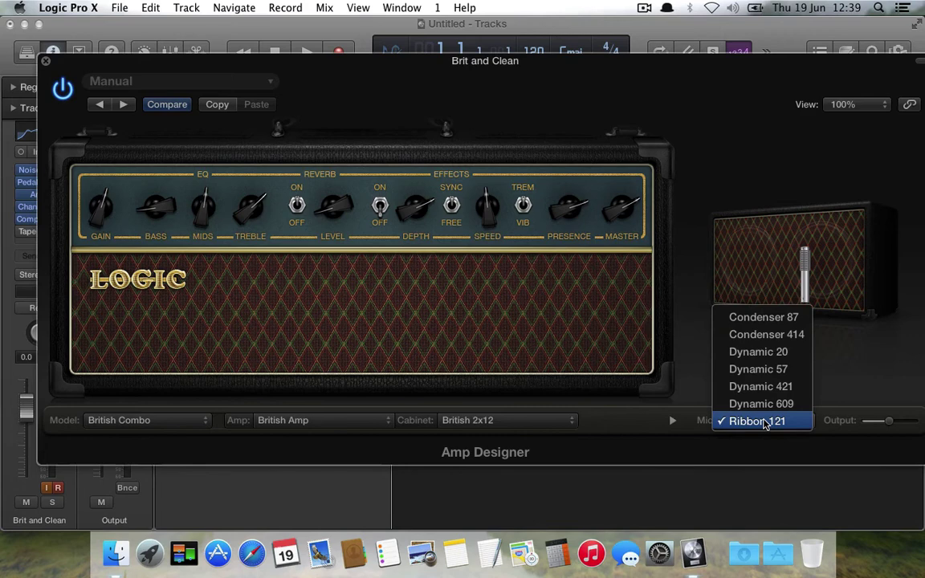
click(688, 387)
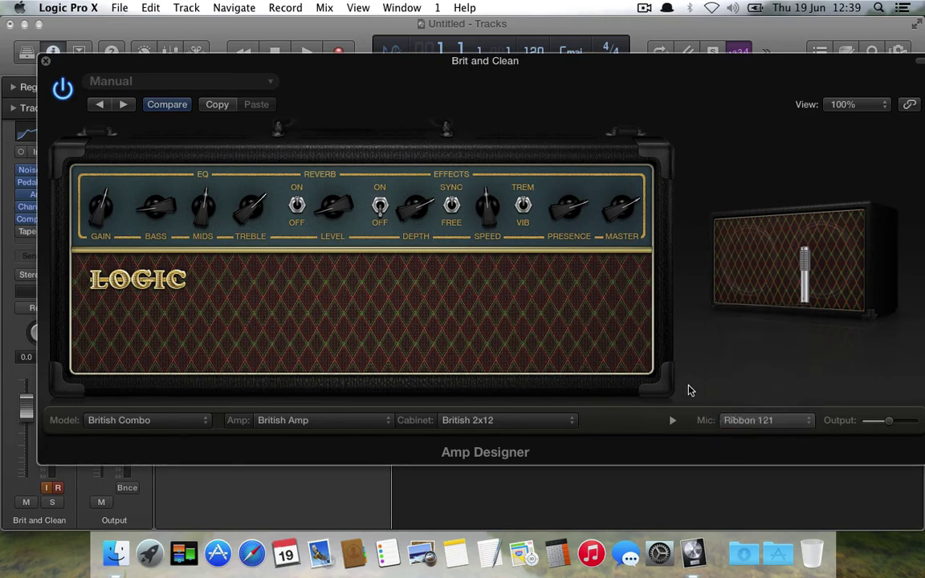
mouse_move(791, 283)
mouse_move(749, 380)
mouse_down()
mouse_move(776, 372)
mouse_move(748, 382)
mouse_up()
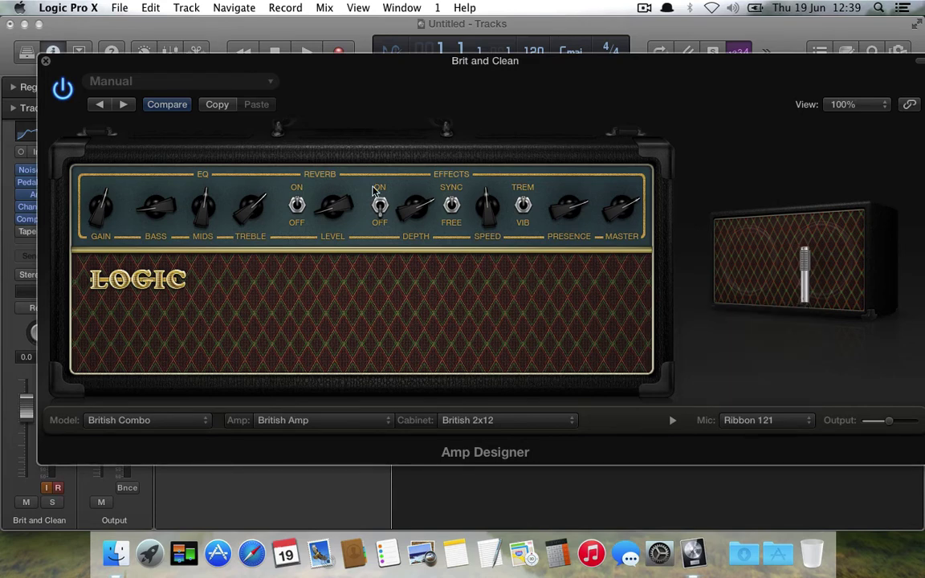
click(47, 65)
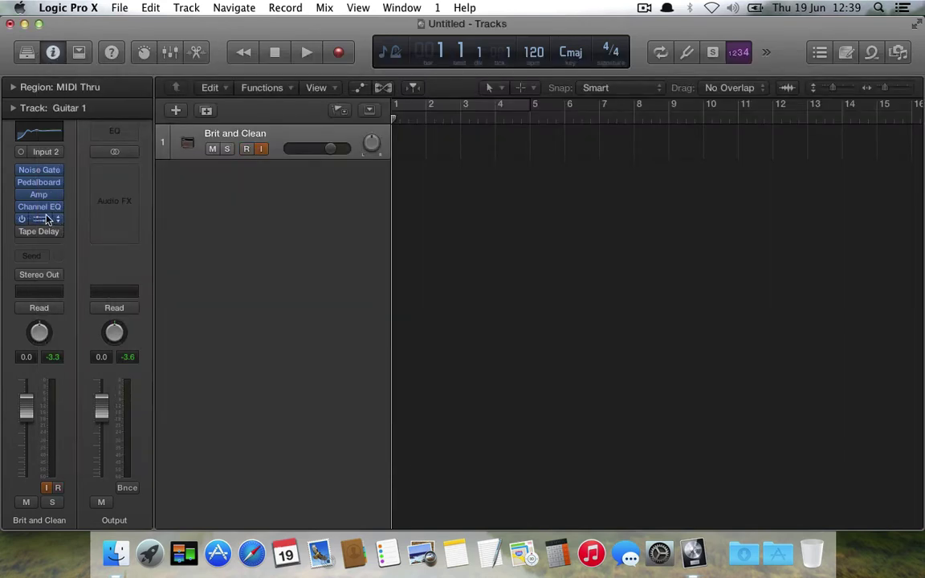
click(42, 208)
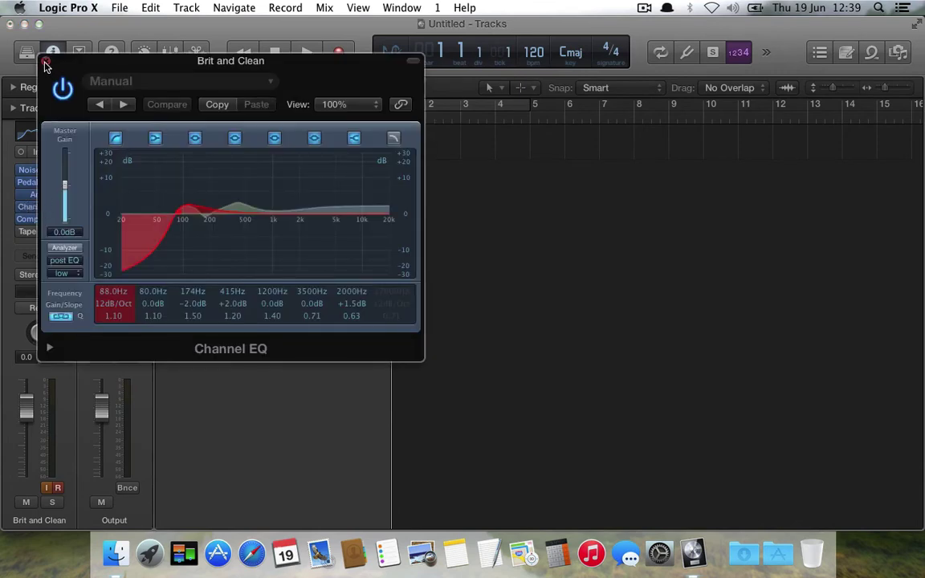
- Close the Channel EQ, inspect and close the Compressor, then bypass the Tape Delay insert
click(46, 64)
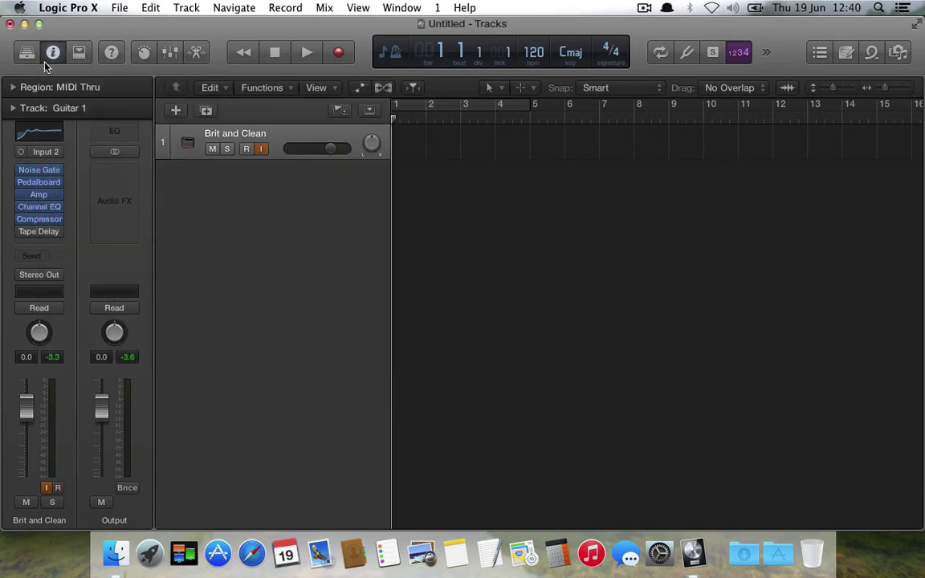
click(38, 220)
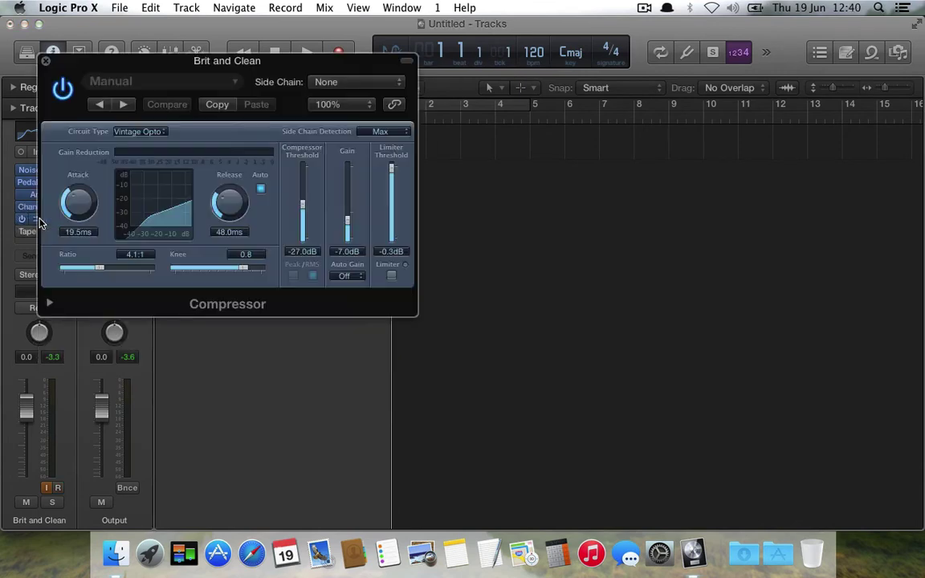
click(46, 61)
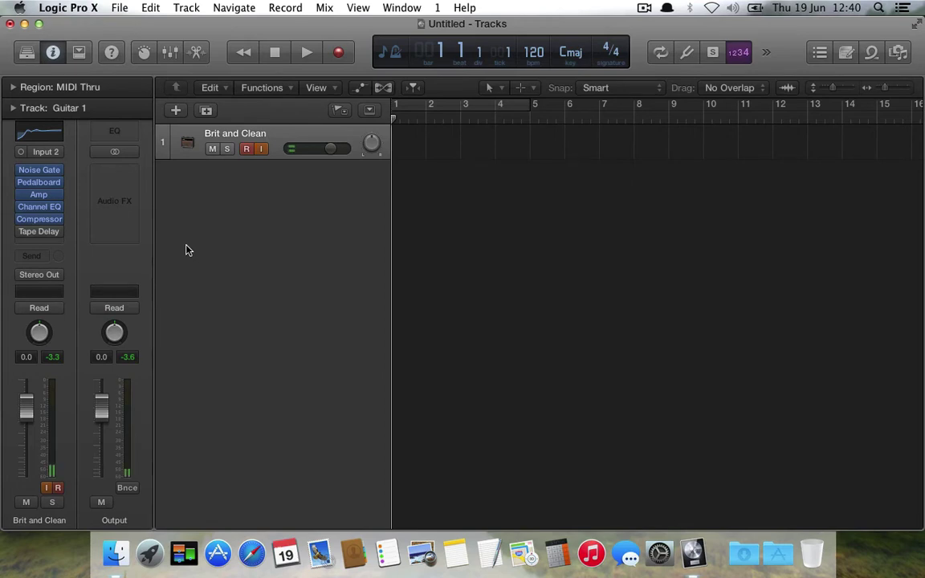
click(22, 232)
- Toggle the metronome Click option from the control bar's extra options menu
click(766, 53)
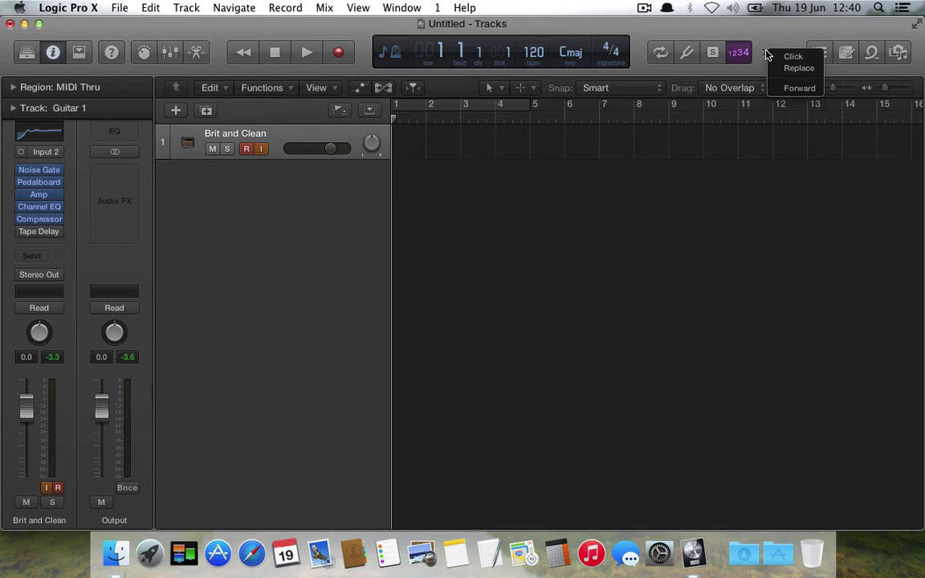
click(810, 58)
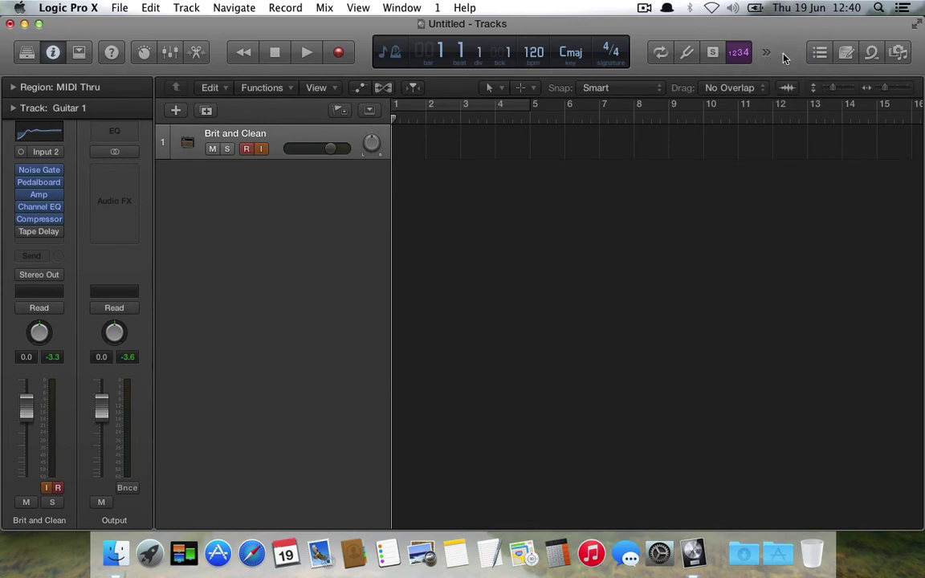
click(767, 53)
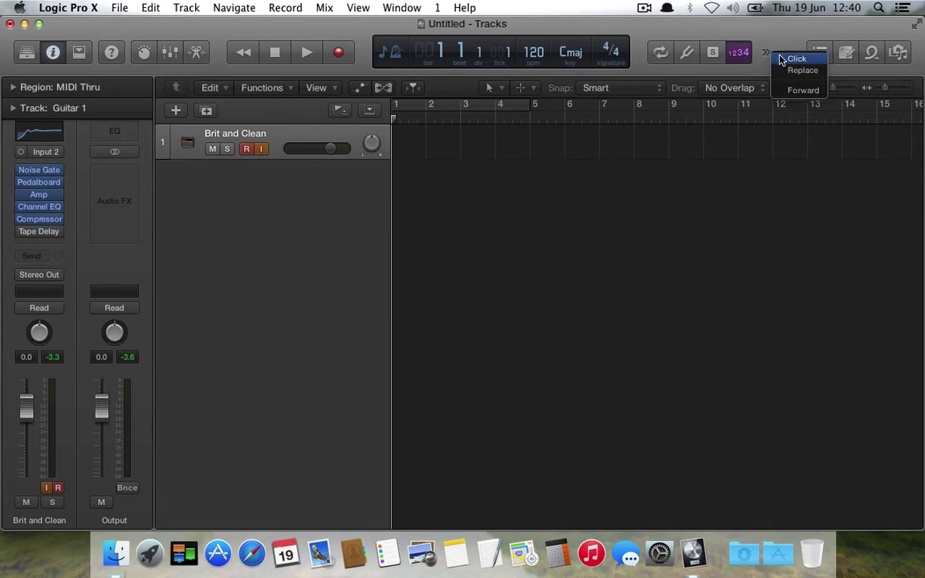
click(787, 58)
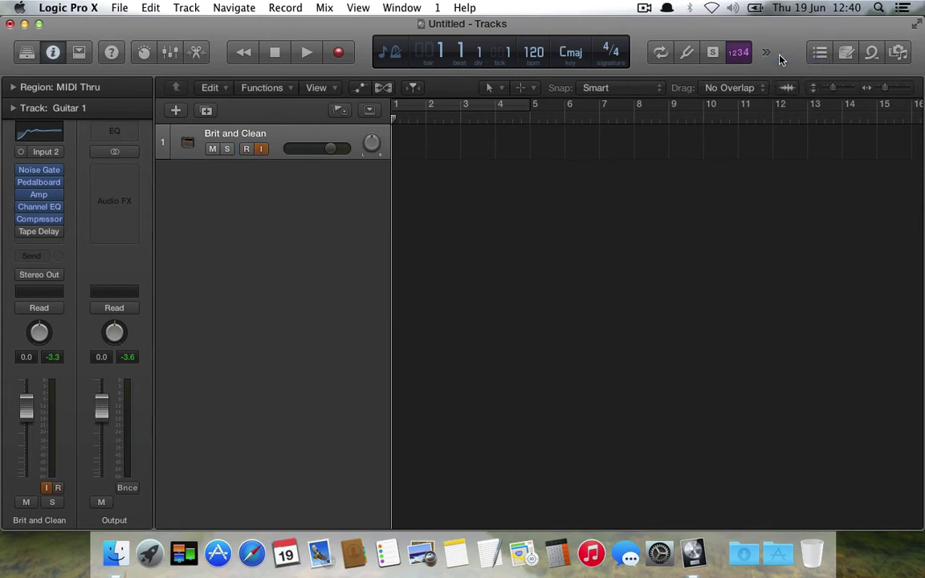
- Set the project tempo to 100 bpm and make the Brit and Clean track much taller
double_click(533, 53)
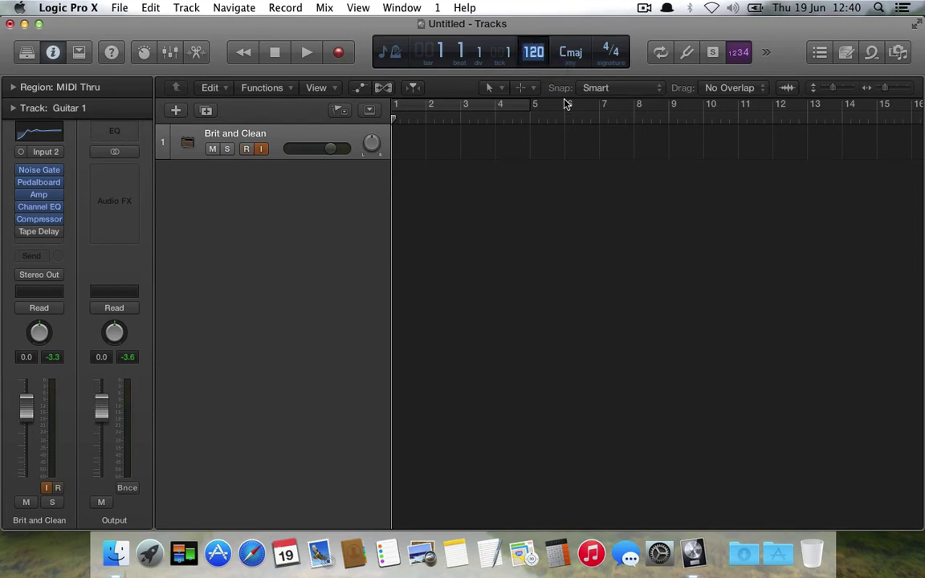
text(100)
key(Return)
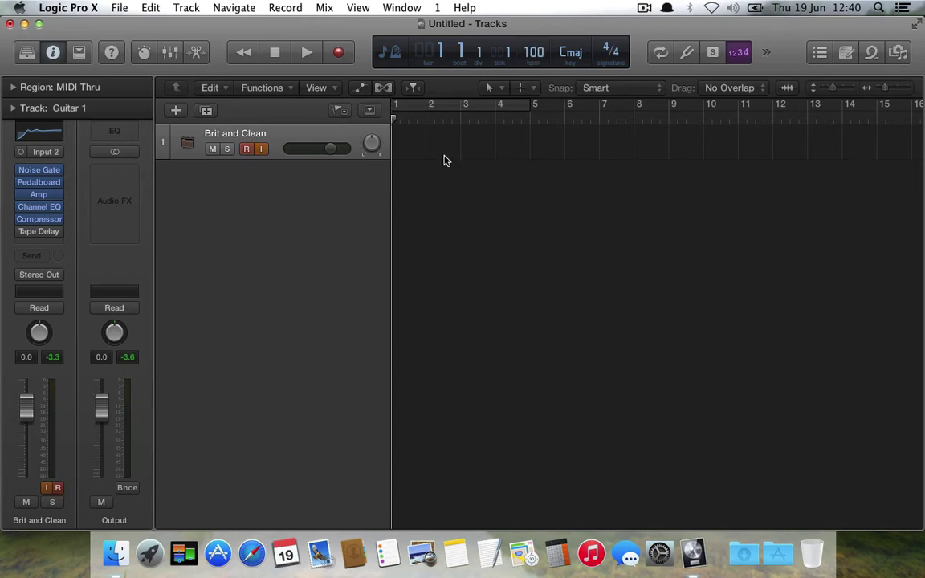
drag(276, 155, 269, 291)
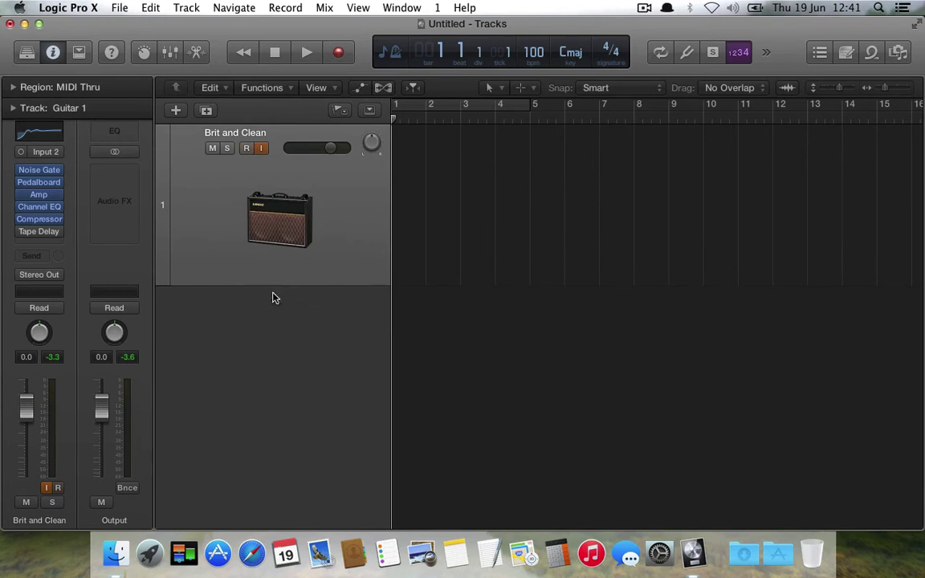
- Record the Brit and Clean#01 take from bar 1 to bar 9, starting with R and stopping with Space
key(r)
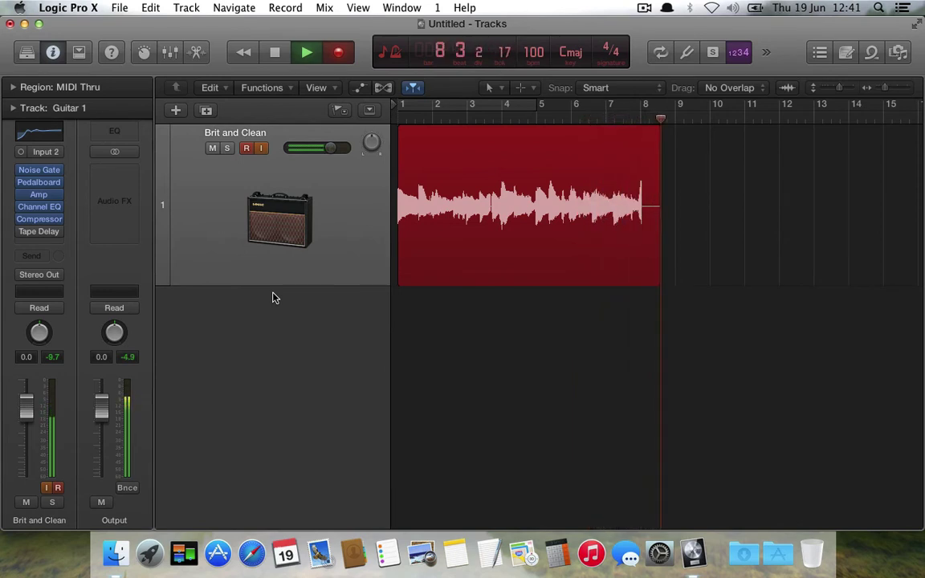
key(space)
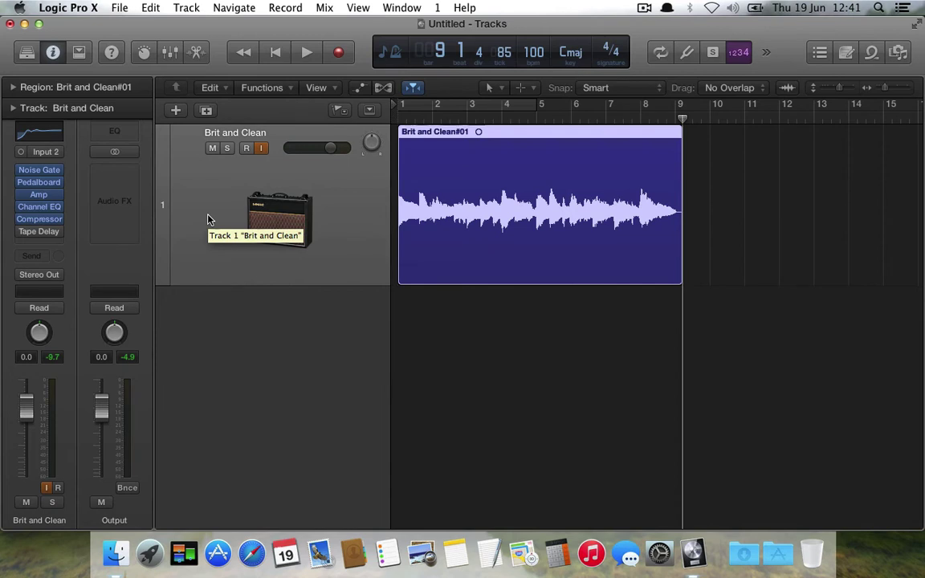
- Add a second track duplicating Guitar 1's settings, arm it for recording, and select it
click(206, 111)
click(247, 310)
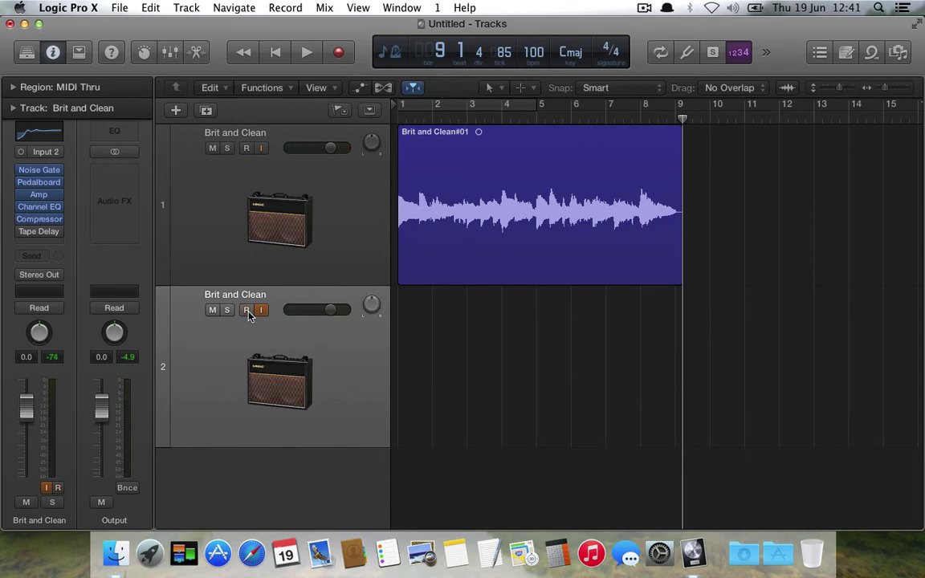
click(224, 237)
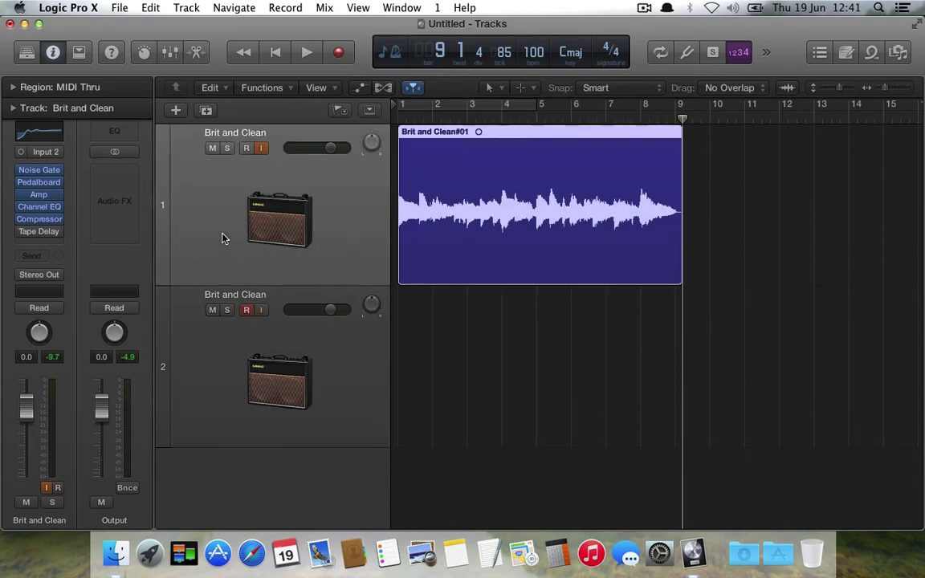
click(208, 347)
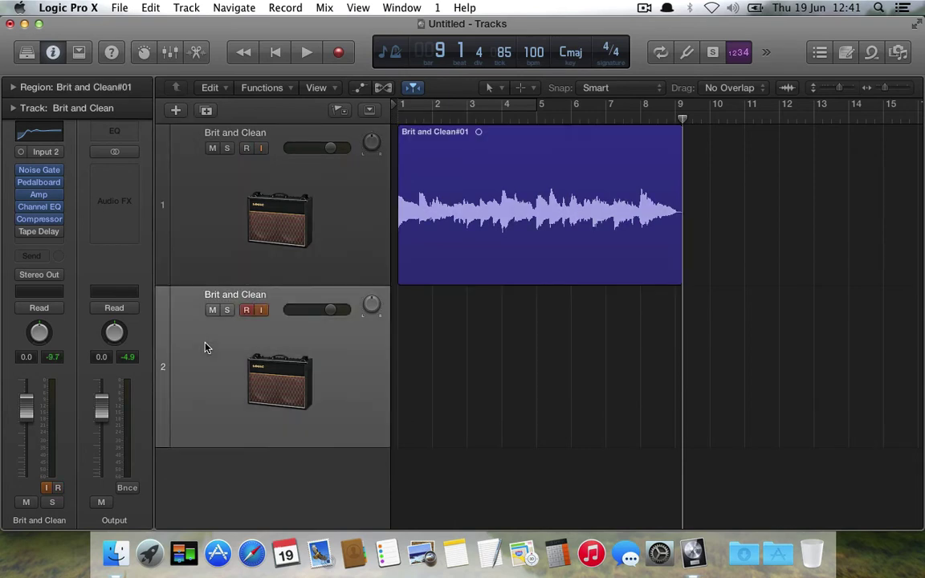
- Switch the second track's amp mic to Dynamic 57 and reposition it on the speaker cabinet
click(42, 197)
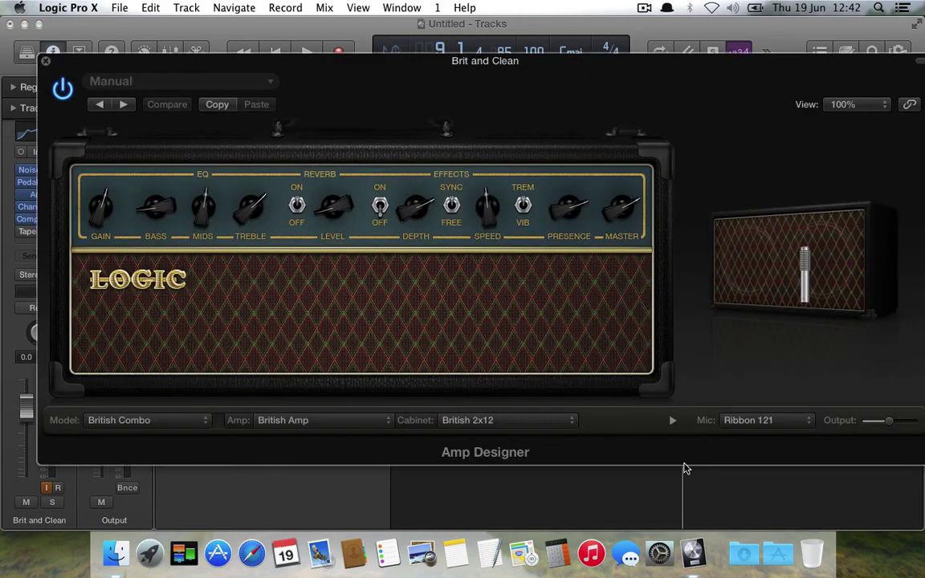
click(791, 421)
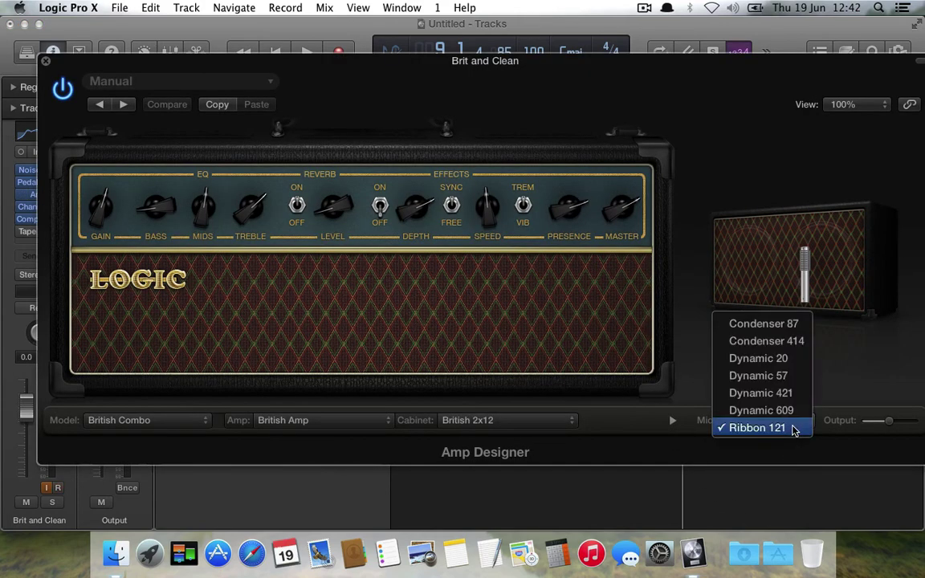
click(783, 376)
mouse_move(749, 385)
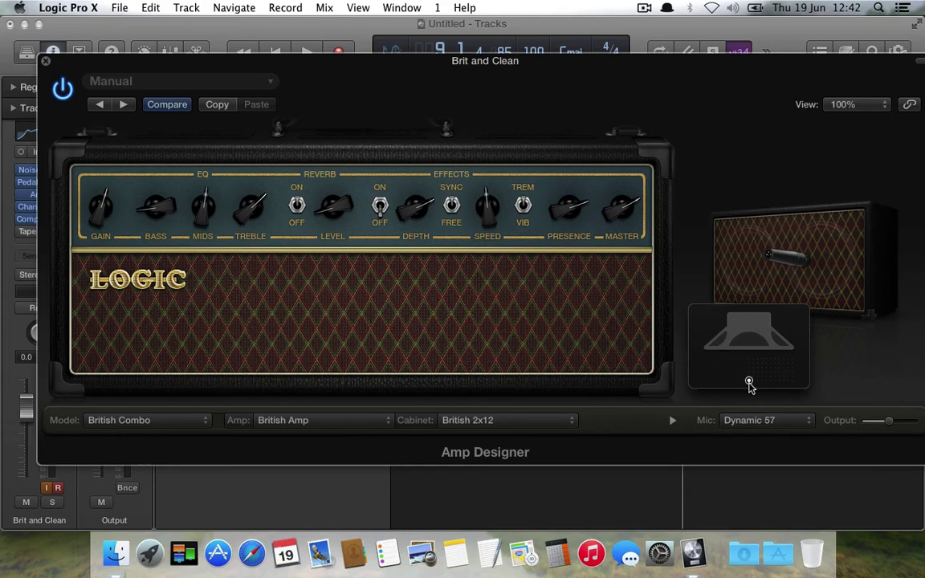
drag(750, 383, 762, 359)
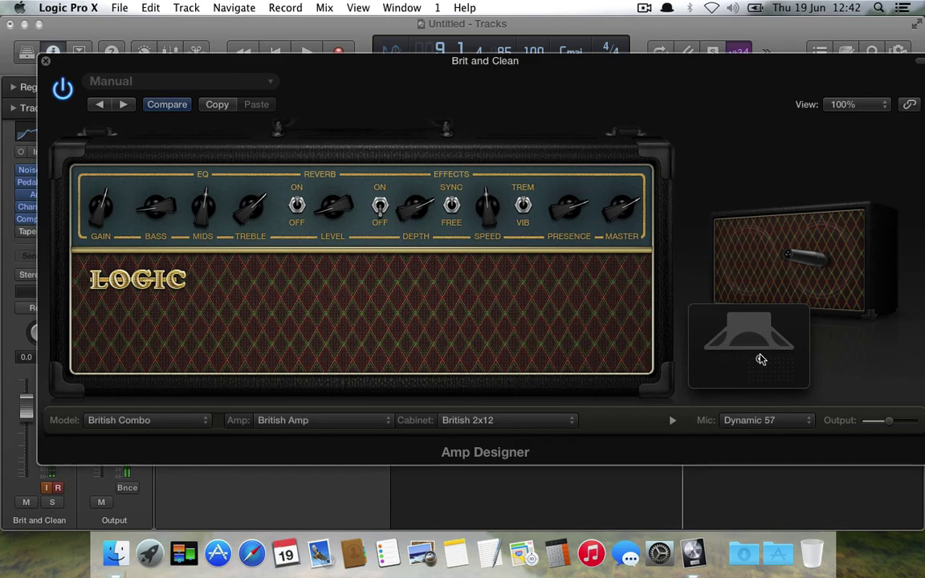
click(46, 61)
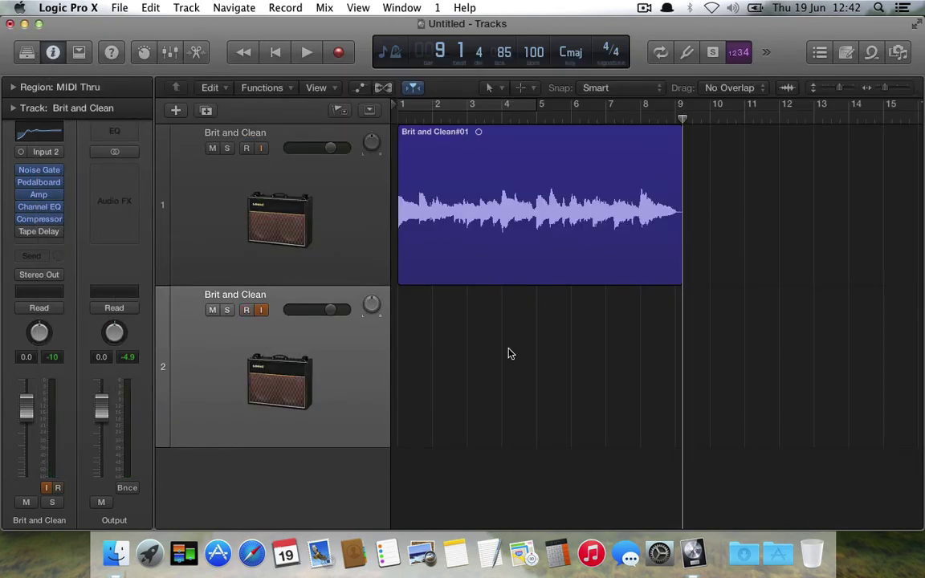
- Mute track 1 and record the second take, Brit and Clean#02, on track 2 from the project start
click(212, 148)
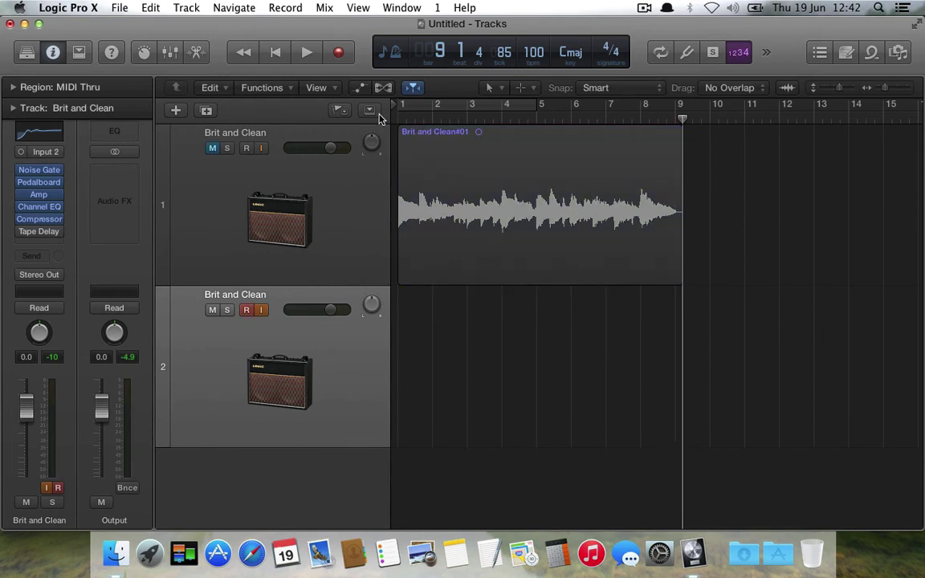
click(242, 53)
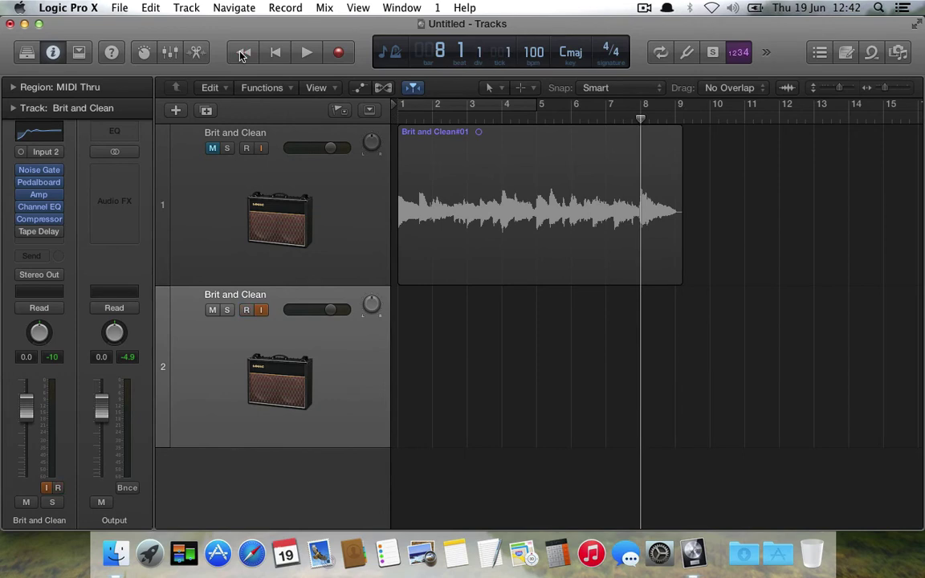
key(Return)
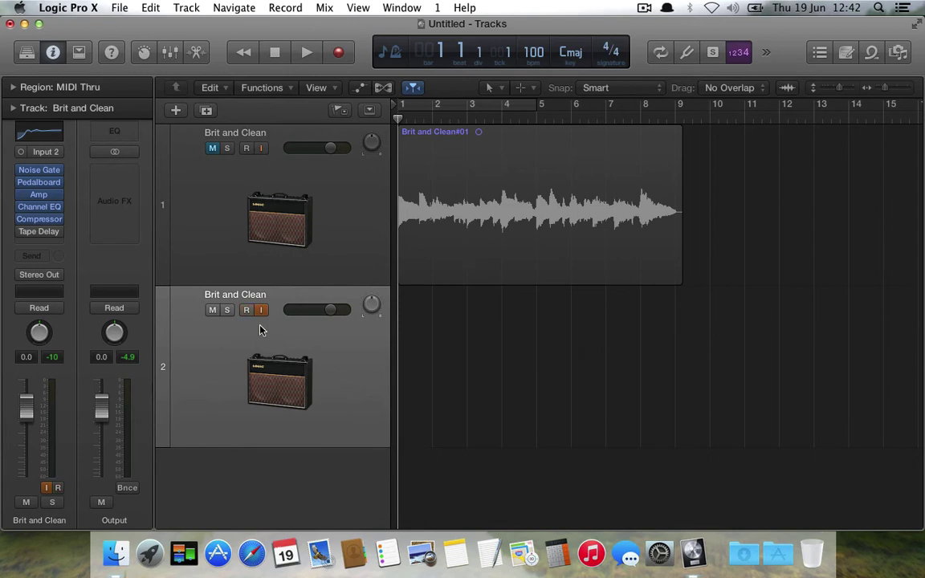
key(r)
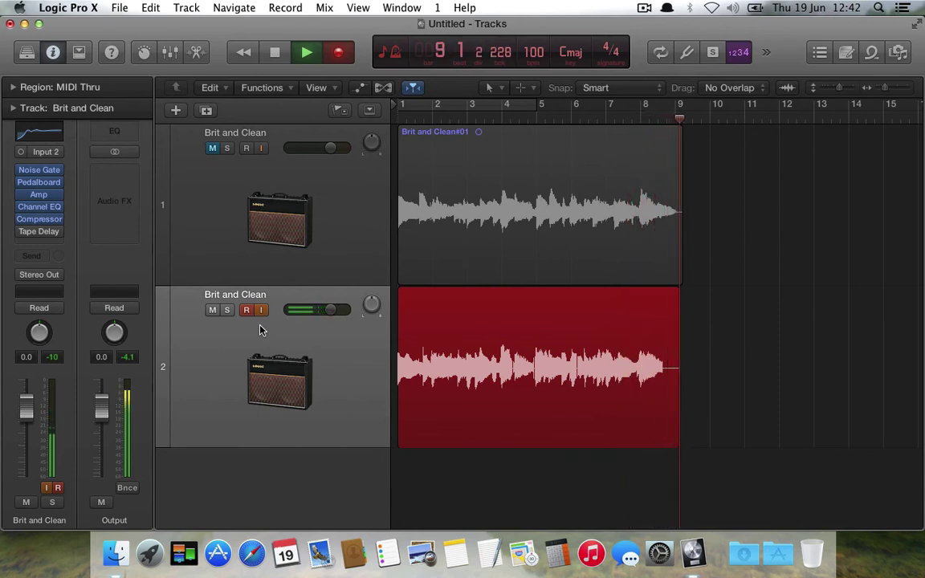
key(space)
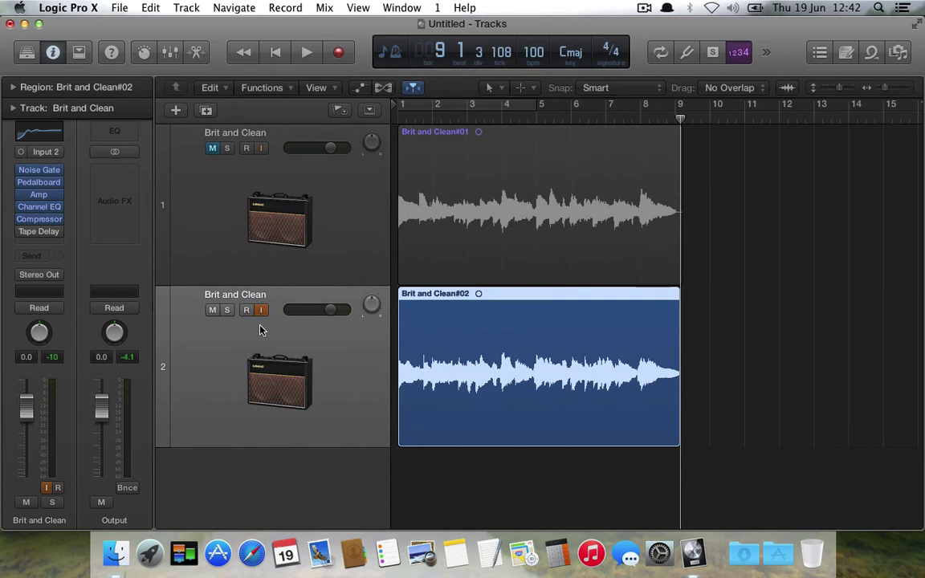
- Turn off record enable and input monitoring on track 2, and unmute track 1
click(247, 312)
click(262, 311)
click(262, 311)
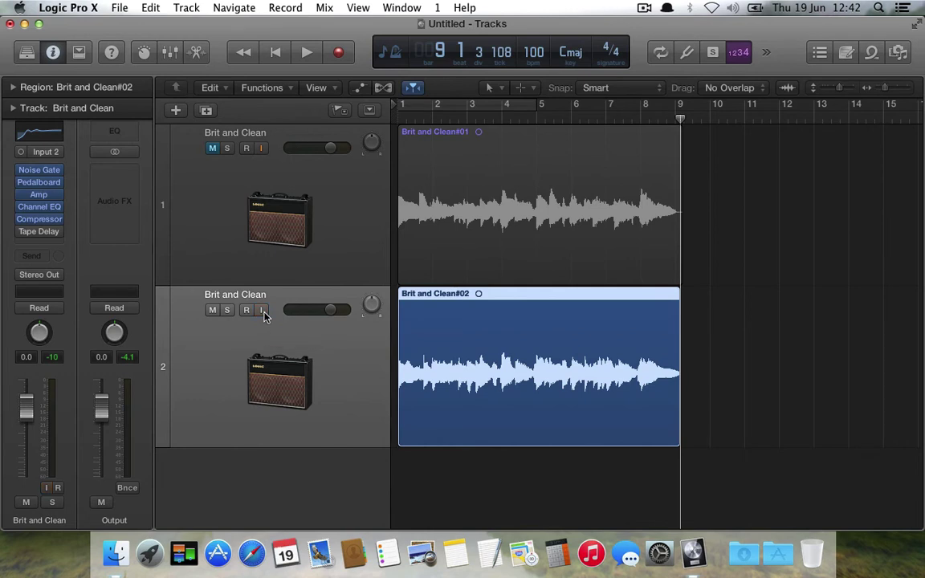
click(212, 148)
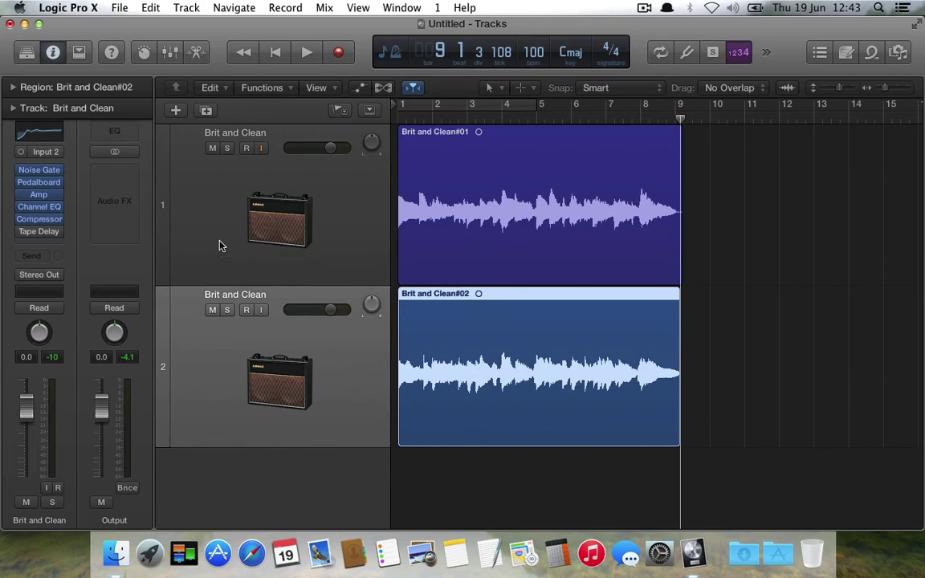
- In the Mixer, pan Brit and Clean channel 1 left to -64 and channel 2 right to +63
key(super+2)
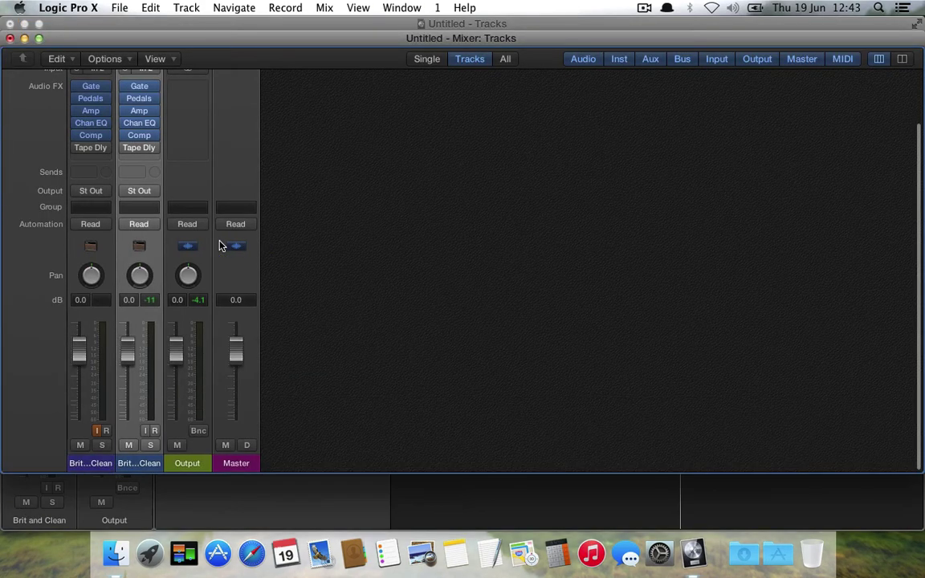
drag(91, 276, 102, 439)
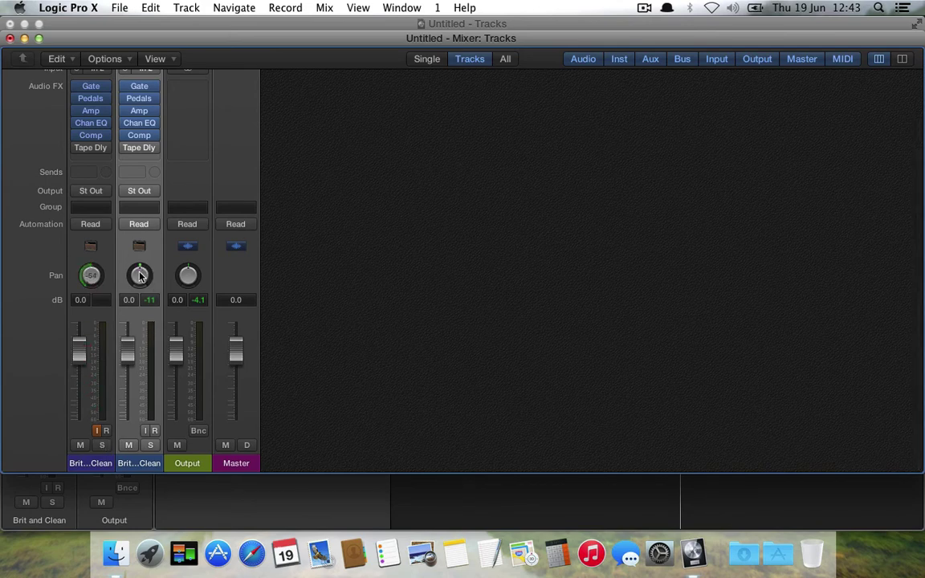
drag(139, 275, 126, 73)
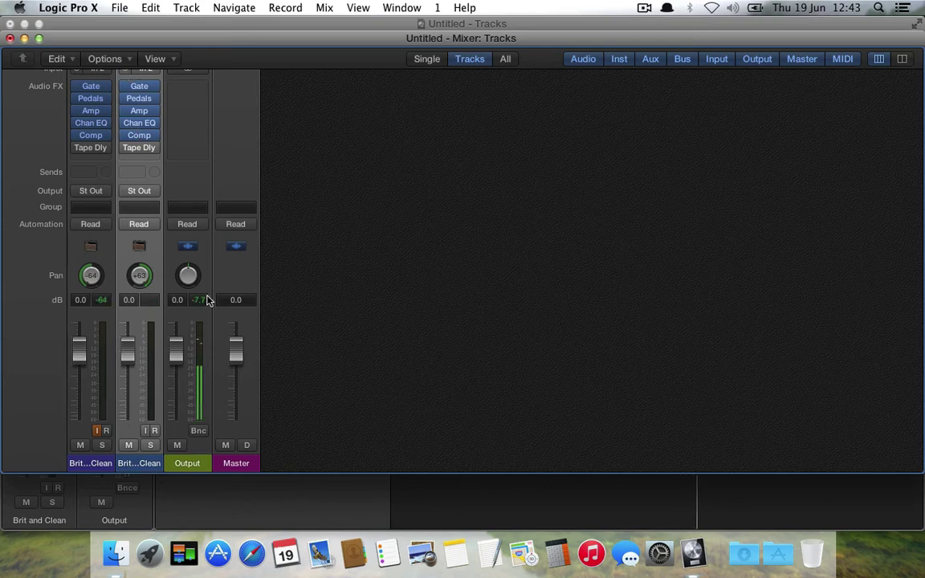
- Close the Mixer and play both panned Brit and Clean takes from the project start
click(9, 37)
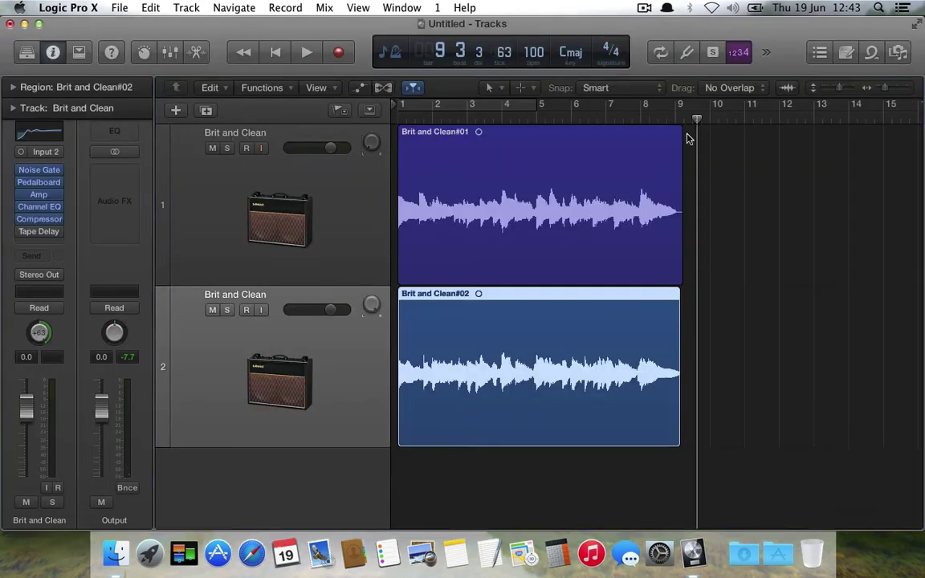
click(766, 52)
click(779, 64)
key(Return)
key(space)
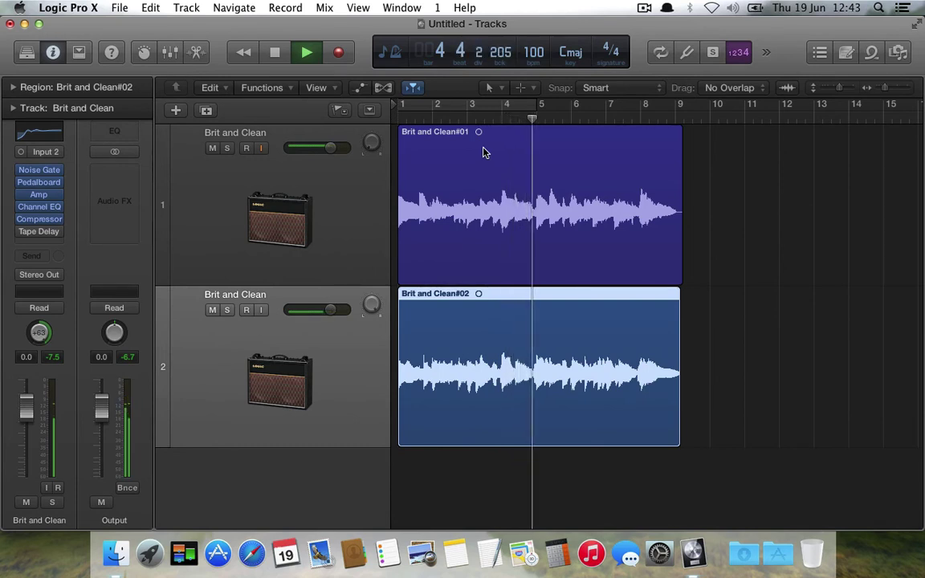
key(space)
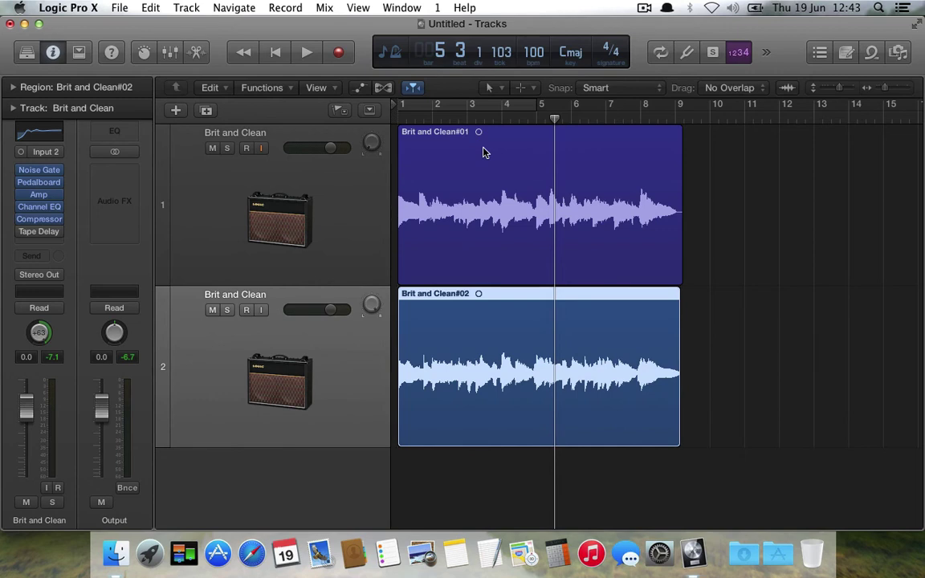
- Delay the audio of Brit and Clean#01 and #02 so both regions still start at bar 1, then play them
click(430, 139)
drag(429, 140, 462, 135)
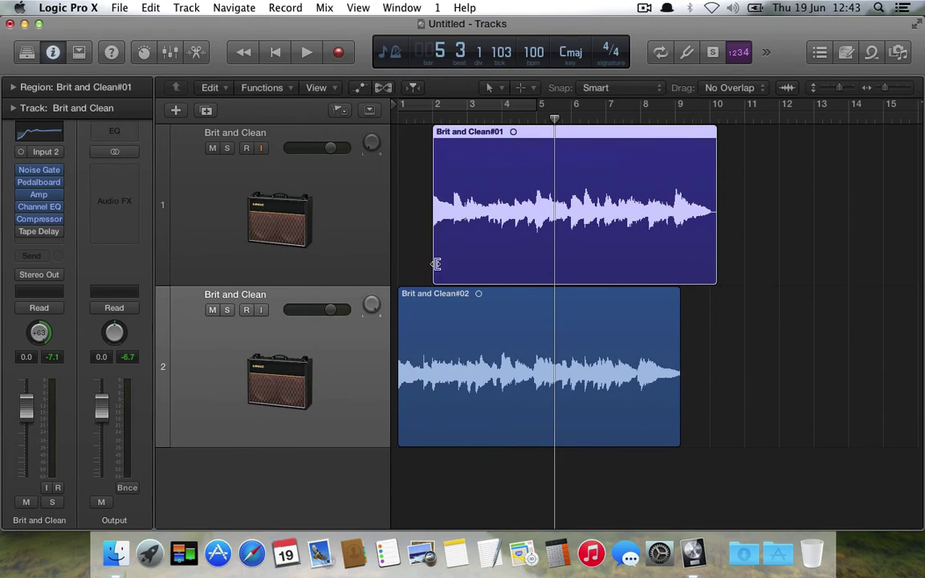
drag(434, 271, 449, 294)
click(418, 294)
drag(436, 396, 401, 393)
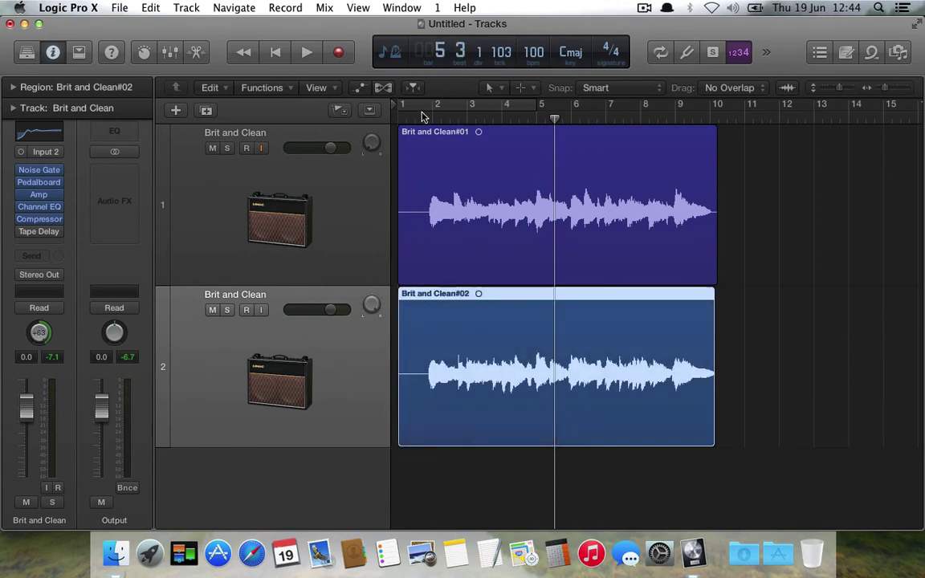
click(422, 118)
key(space)
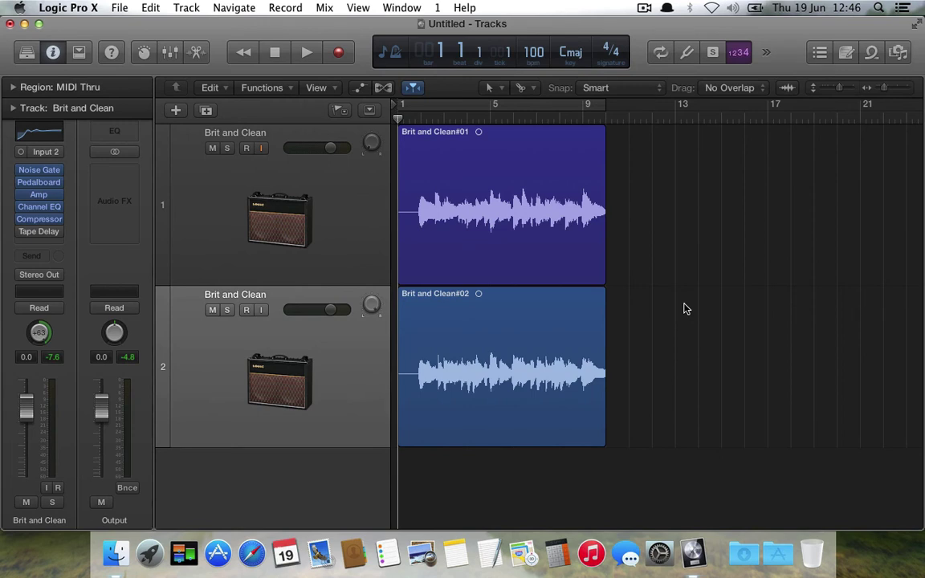
- Create a new Guitar or Bass audio track on Input 2 with input monitoring and record enable on
click(186, 7)
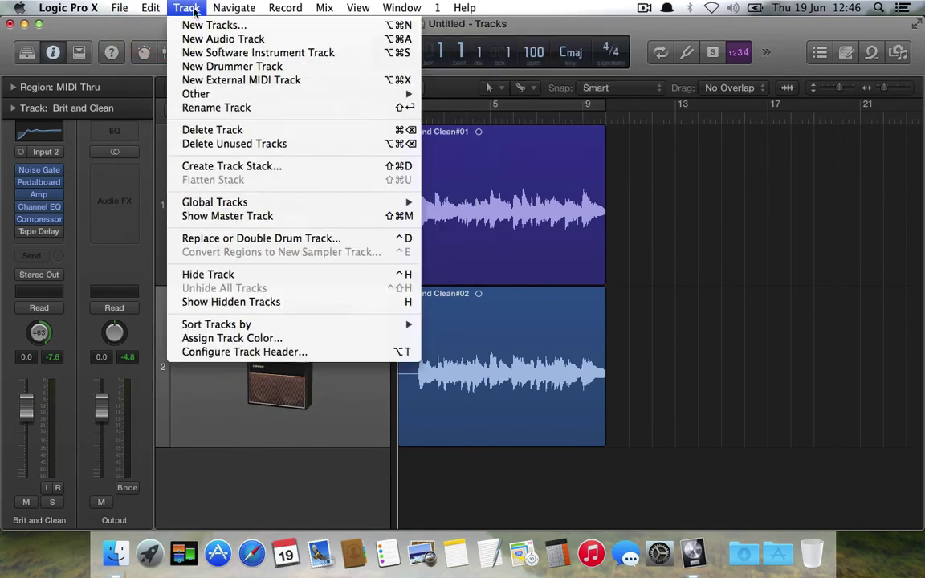
click(193, 26)
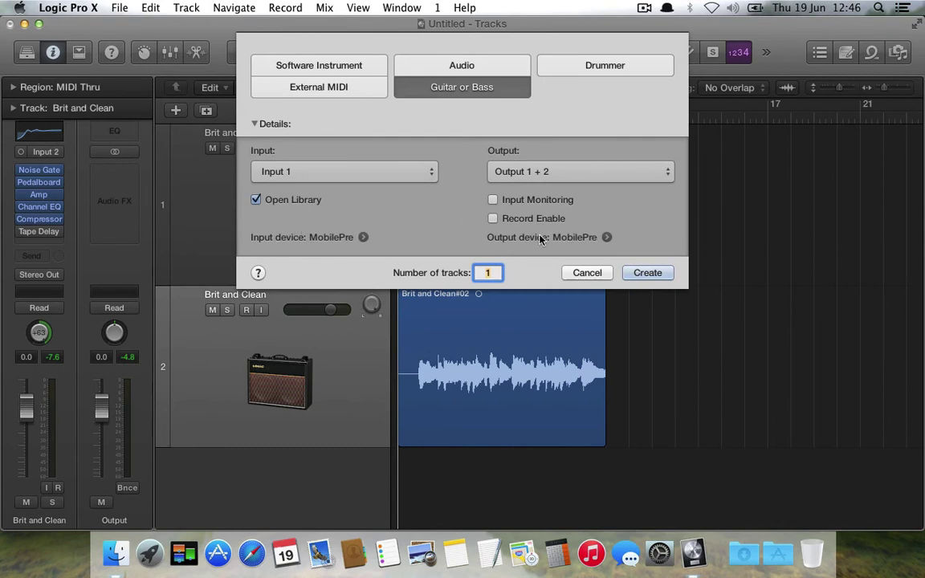
click(326, 171)
click(327, 181)
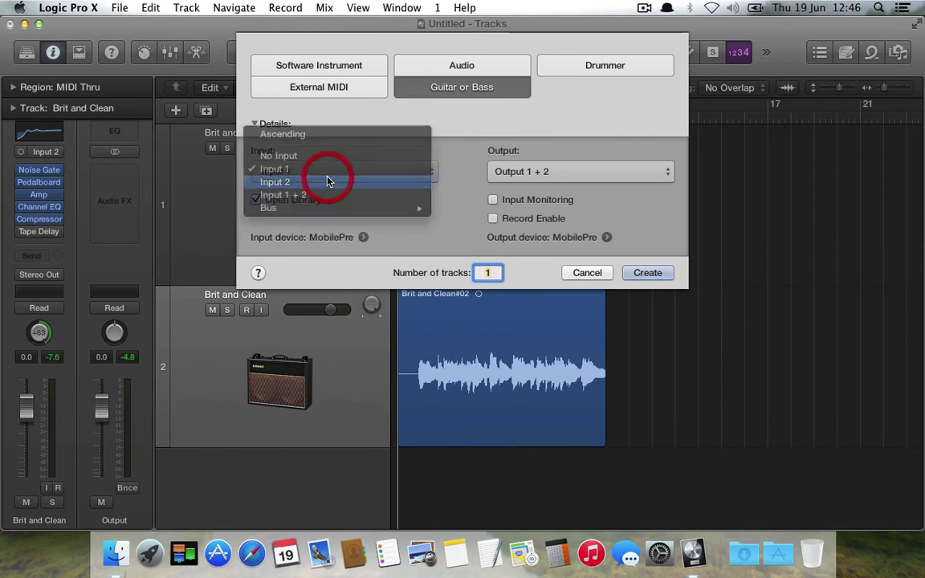
click(493, 218)
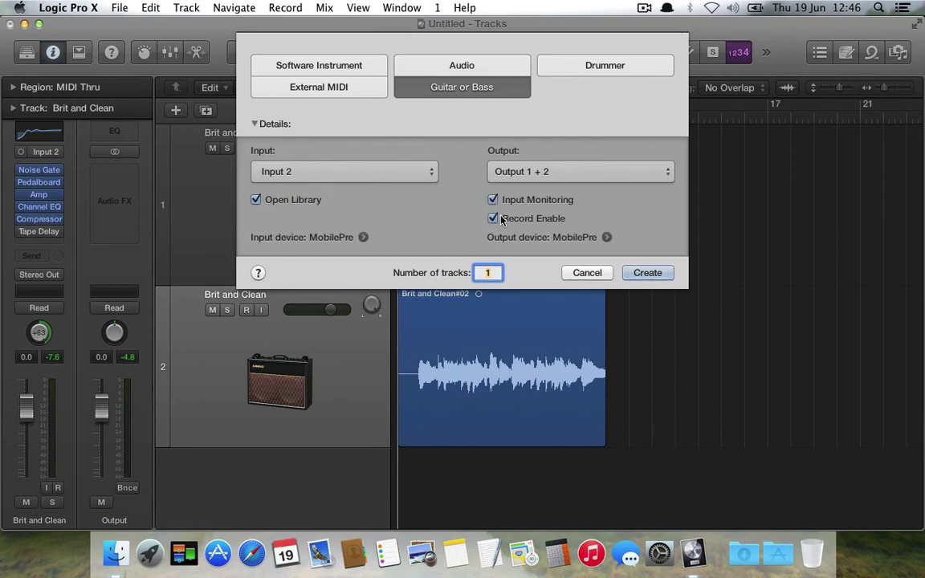
click(643, 274)
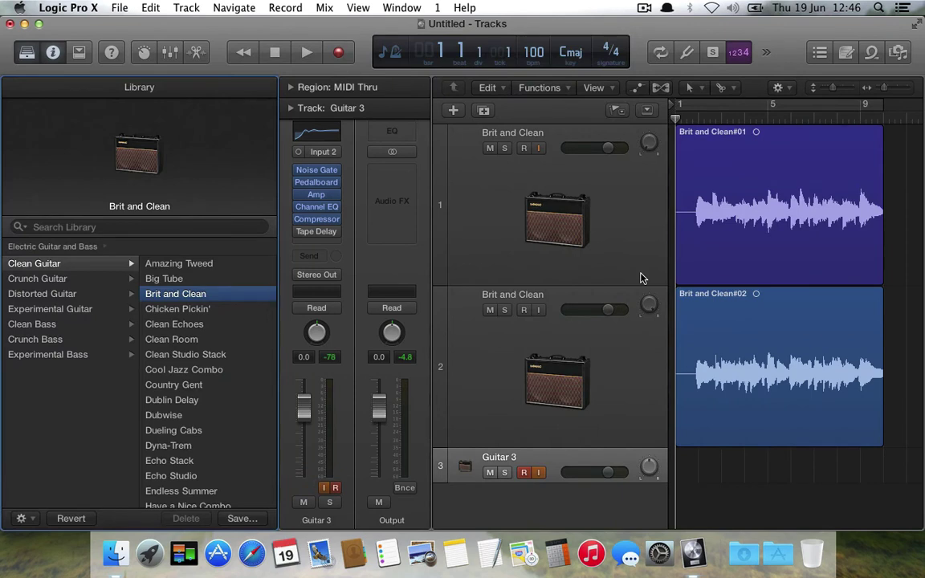
- Audition American Stack Crunch, Blues Spinner and Cab Driver, then load Broken Up Brit on track 3
click(49, 296)
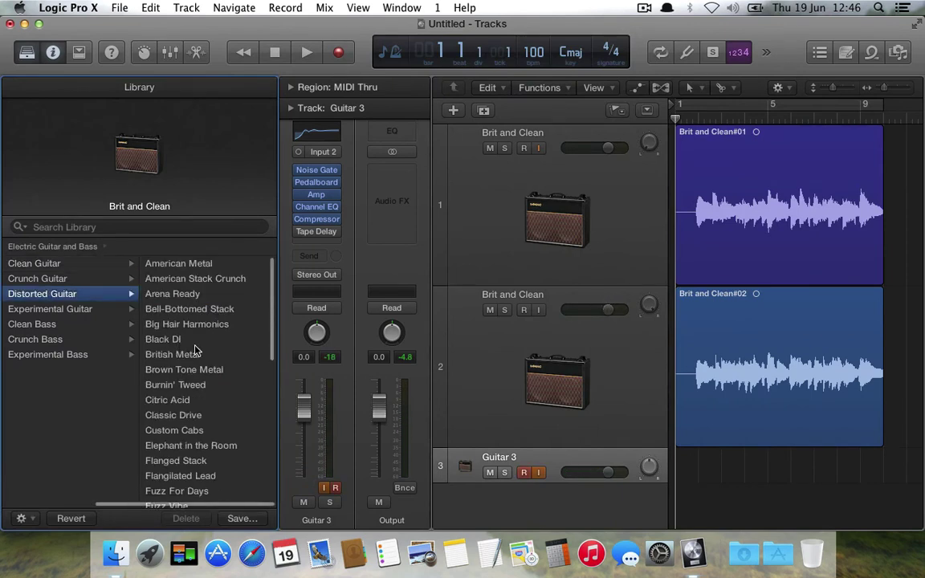
click(188, 280)
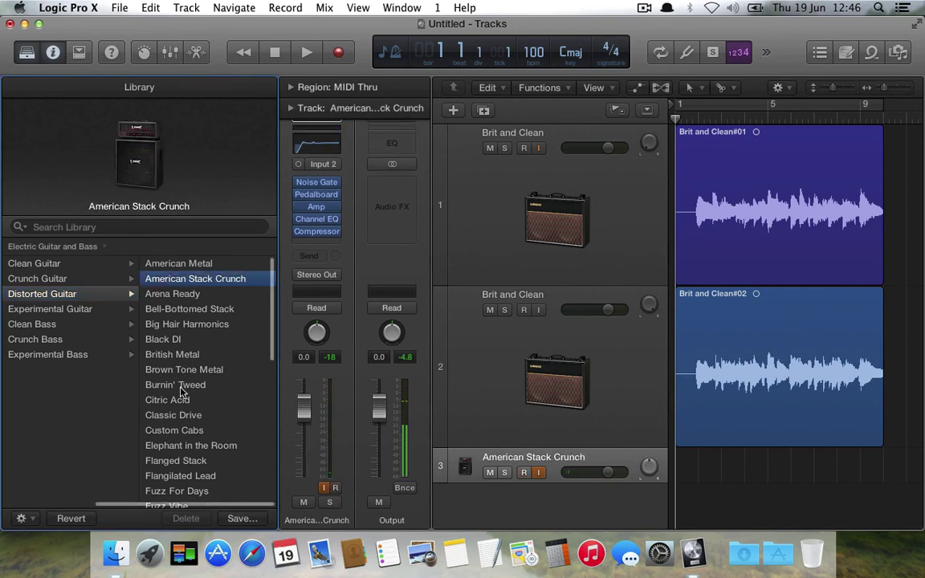
scroll(181, 385, down, 2)
scroll(182, 391, down, 1)
click(68, 277)
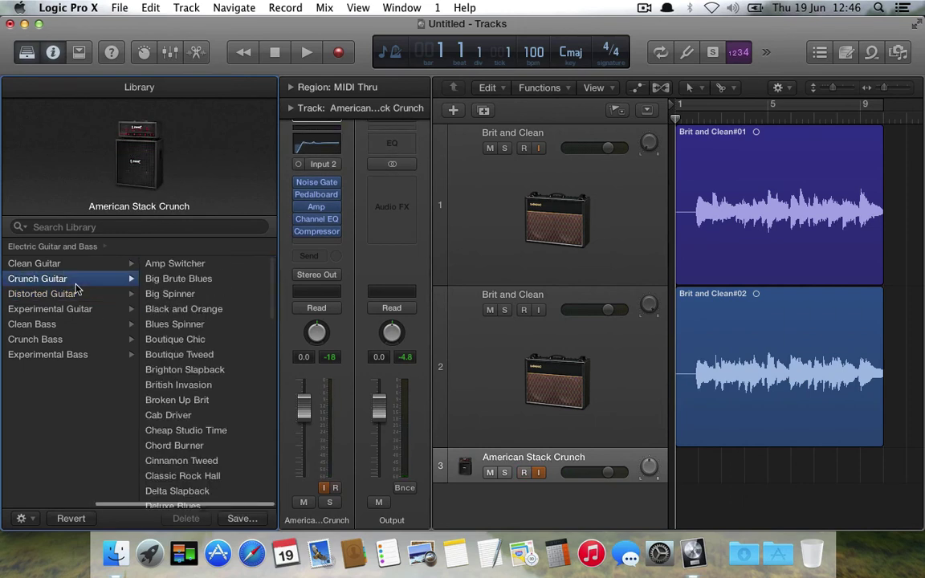
click(181, 325)
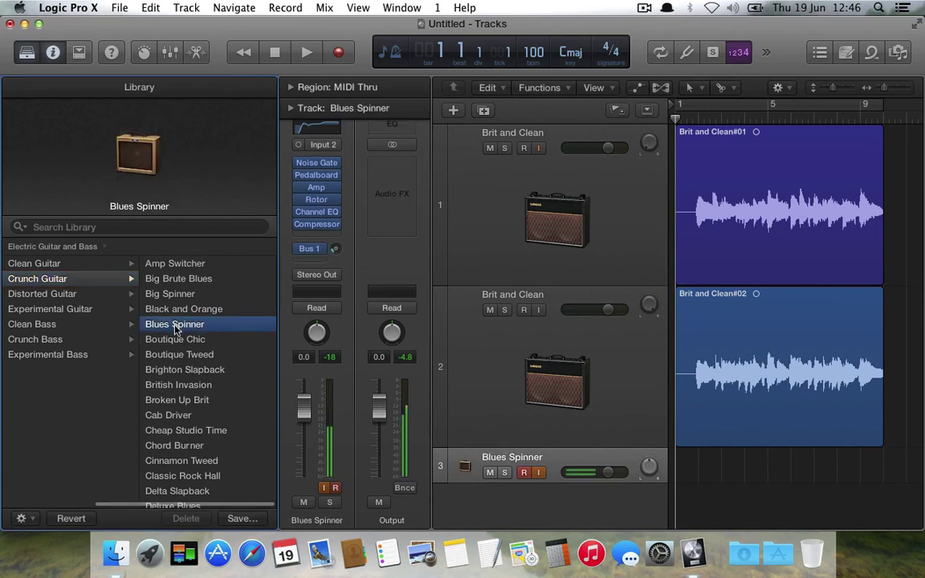
click(181, 417)
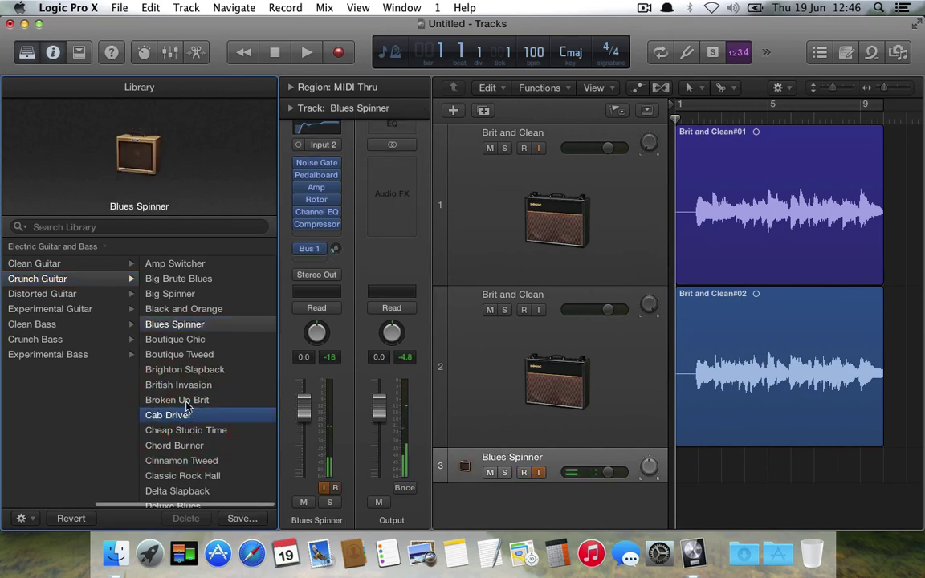
click(186, 400)
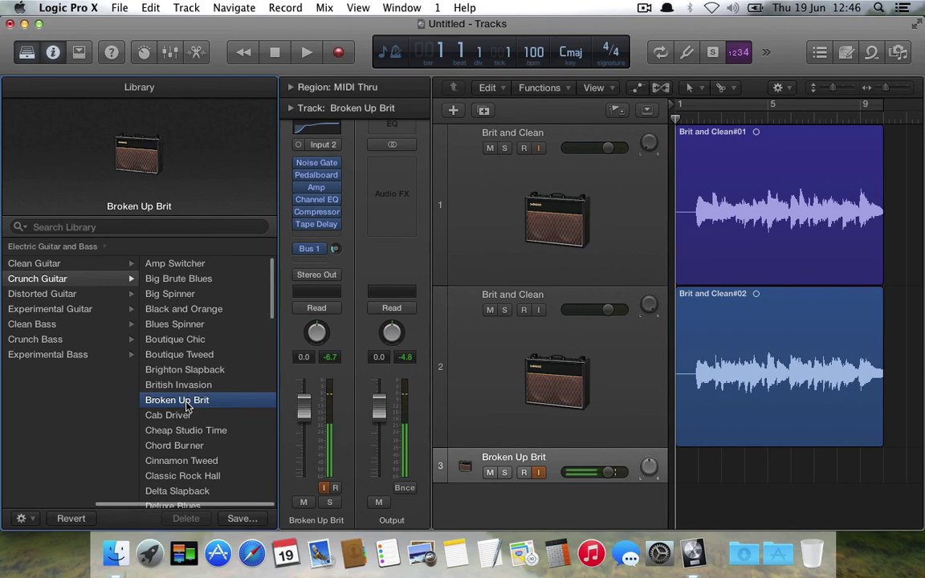
- Hide the Library and Inspector, arm track 3, and start recording the solo
mouse_move(87, 131)
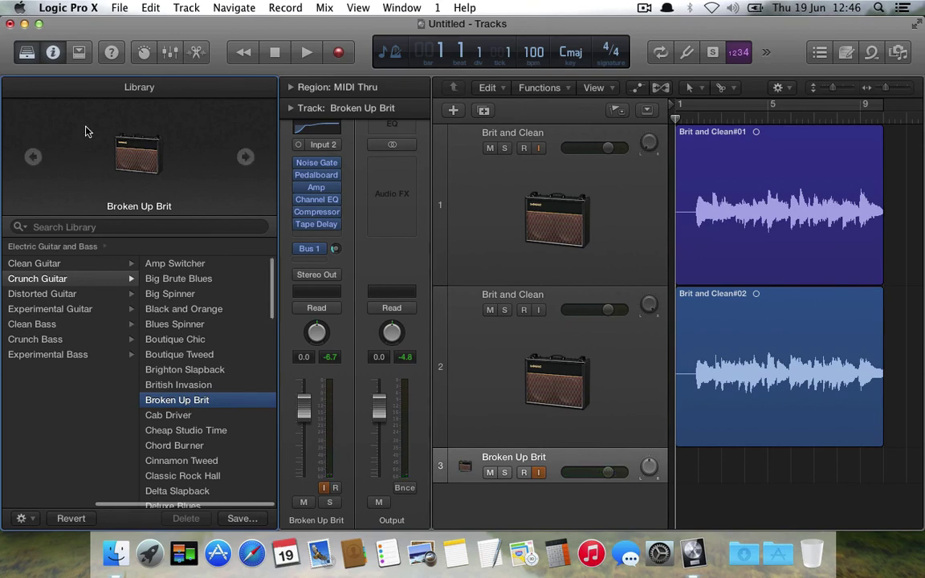
click(27, 53)
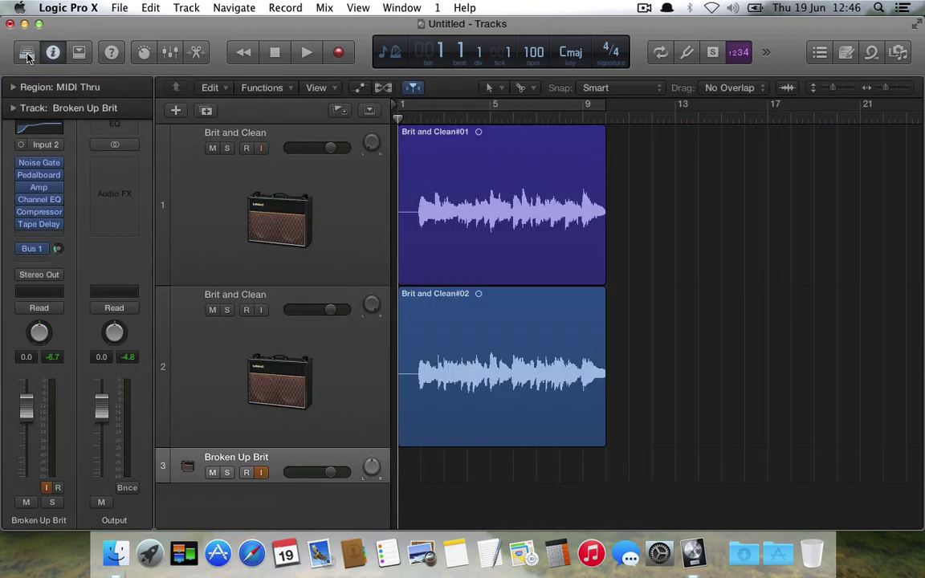
click(57, 52)
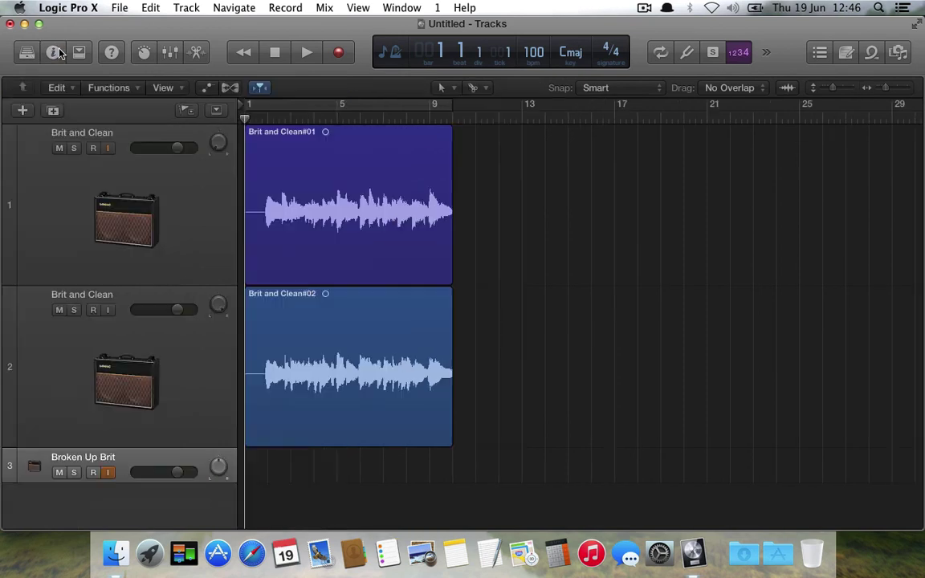
click(93, 472)
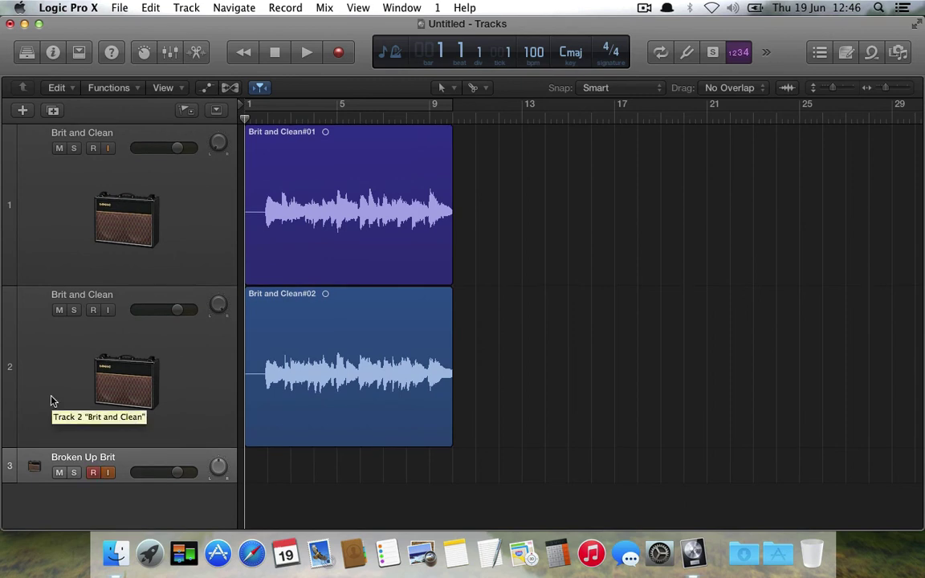
key(r)
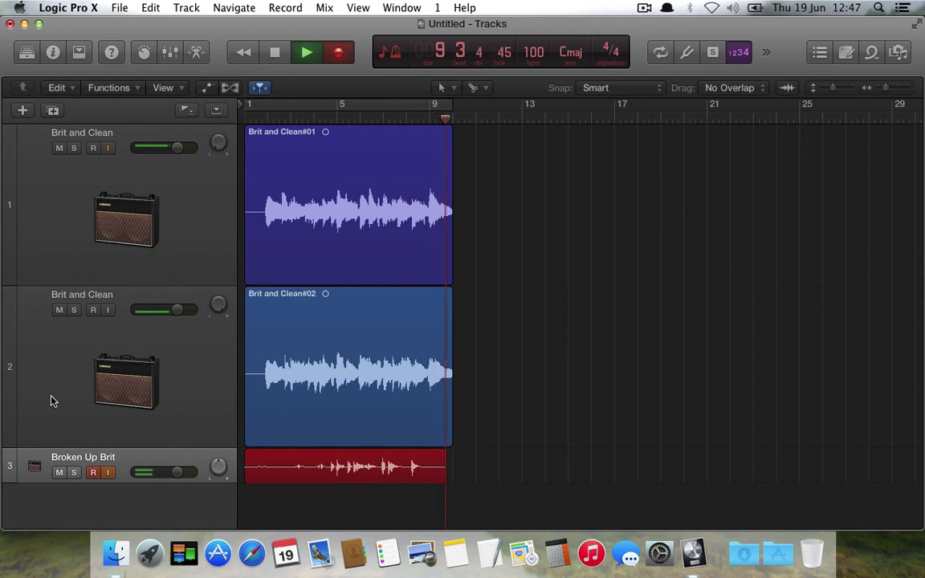
- Stop the solo recording, play it with the guitar takes from the start, and open the Mixer
key(space)
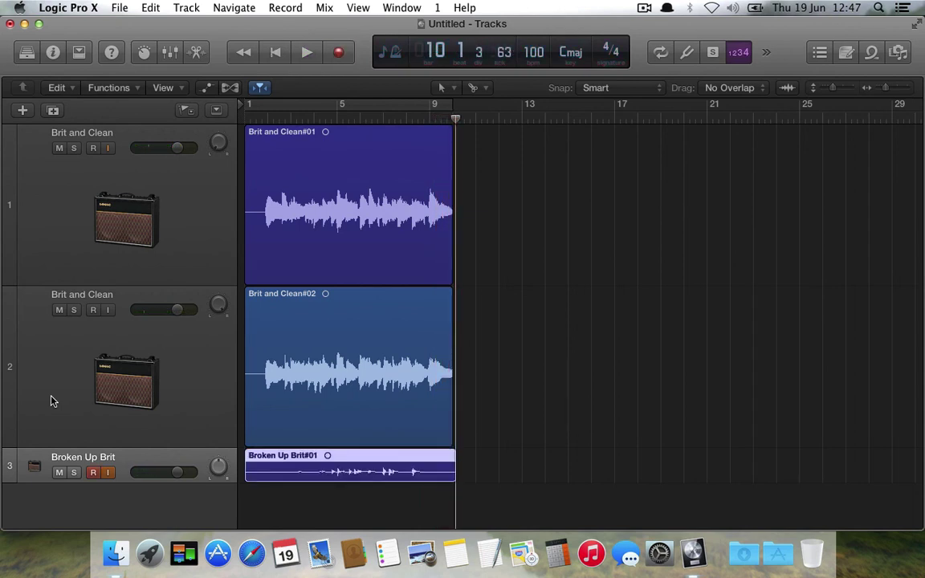
key(Return)
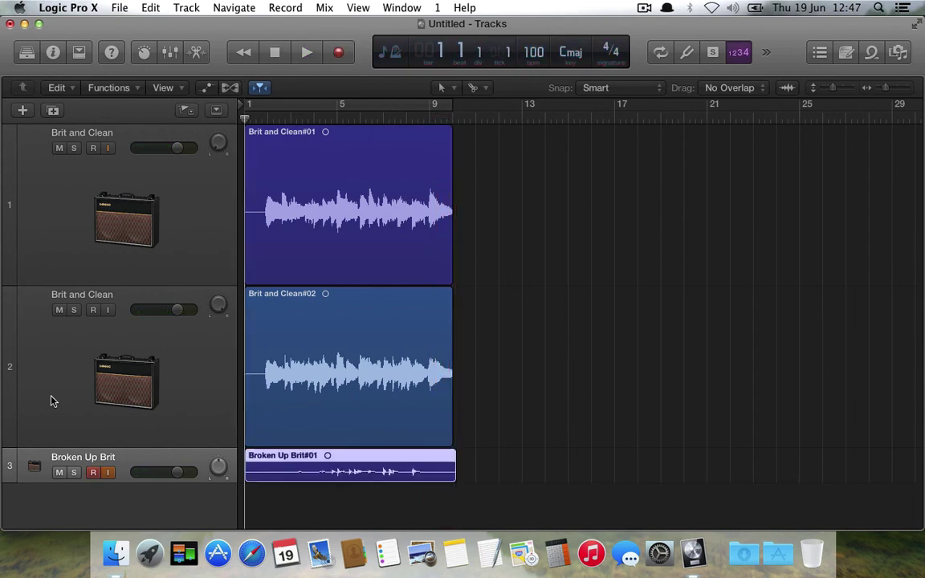
click(774, 54)
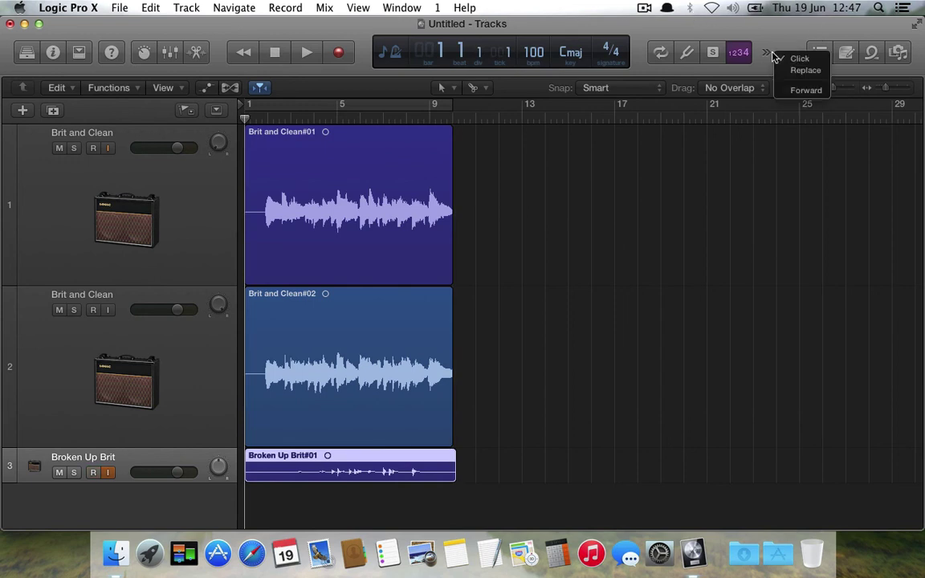
click(789, 58)
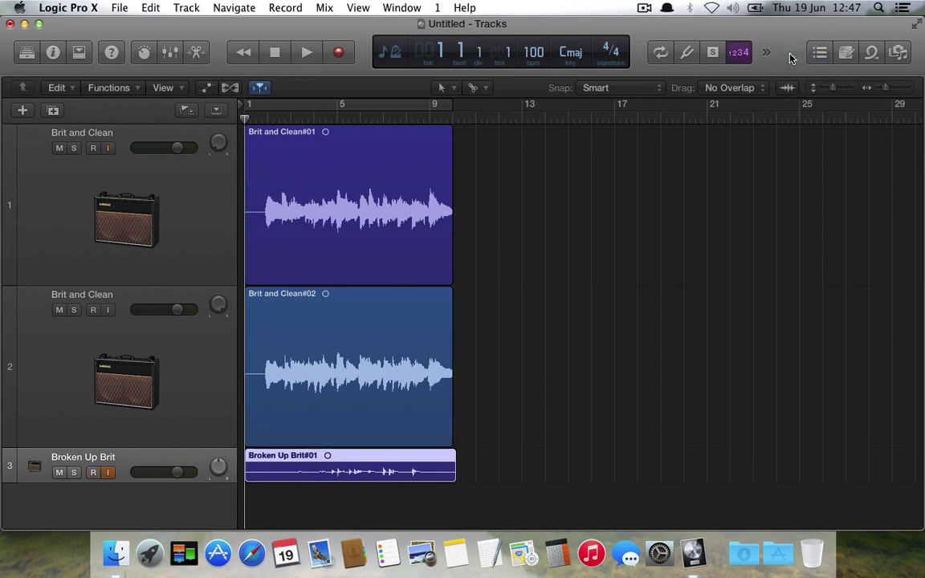
key(space)
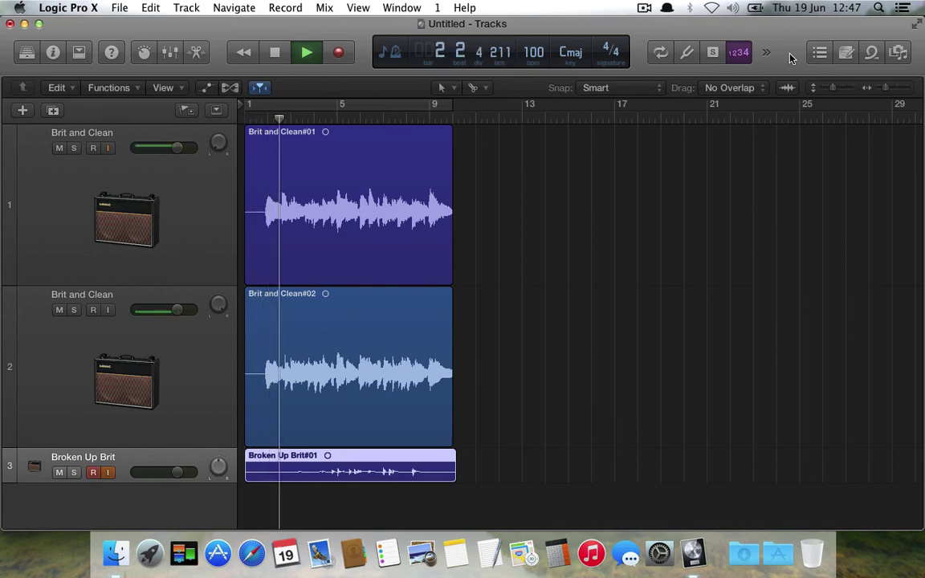
key(super+2)
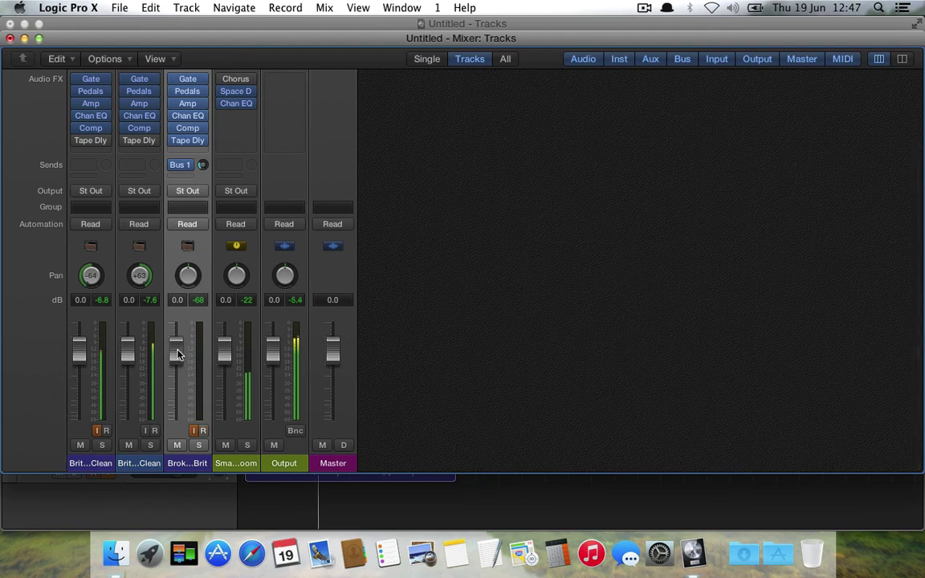
- Turn on Tape Dly on the Broken Up Brit strip and adjust its Bus 1 send level
click(174, 141)
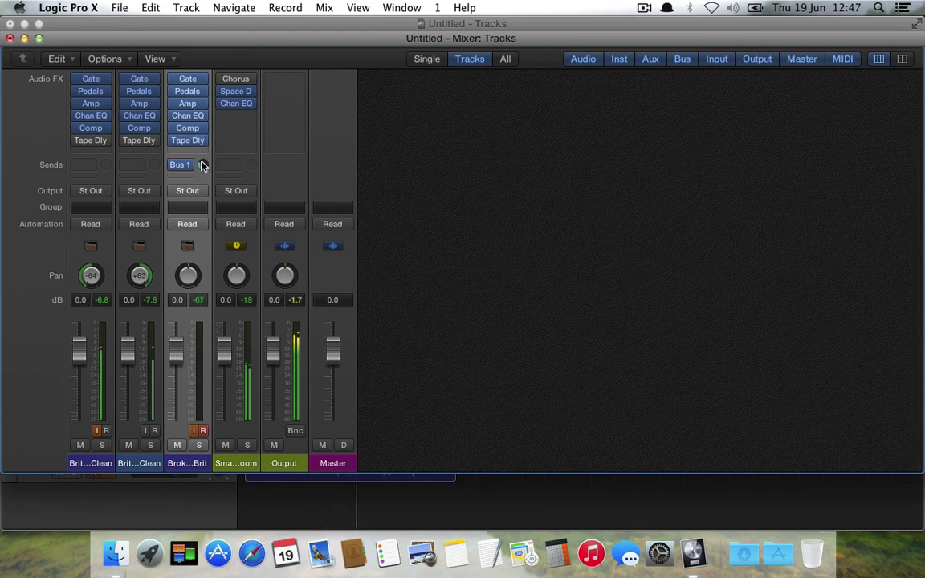
drag(202, 165, 199, 143)
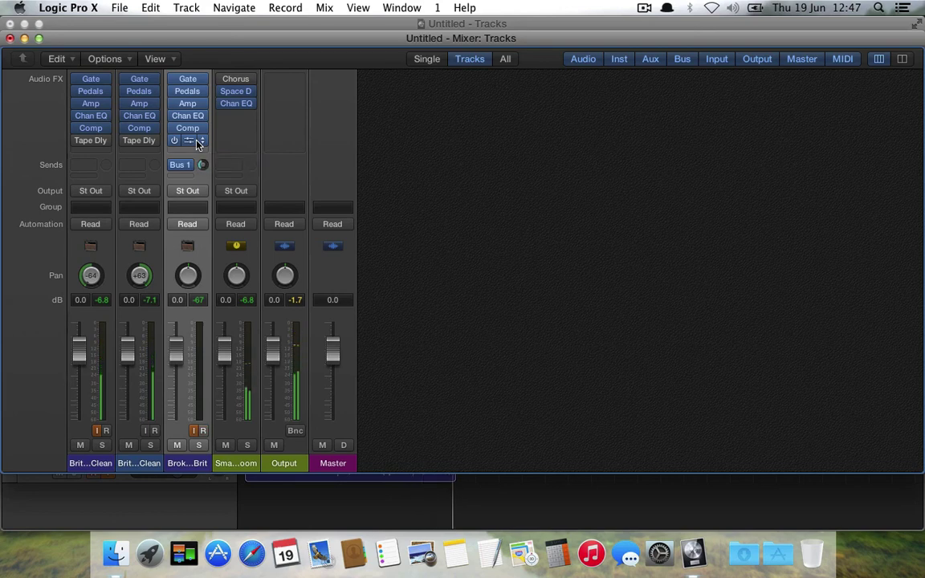
- Close the Mixer and deselect the Broken Up Brit#01 region in the Tracks window
click(9, 38)
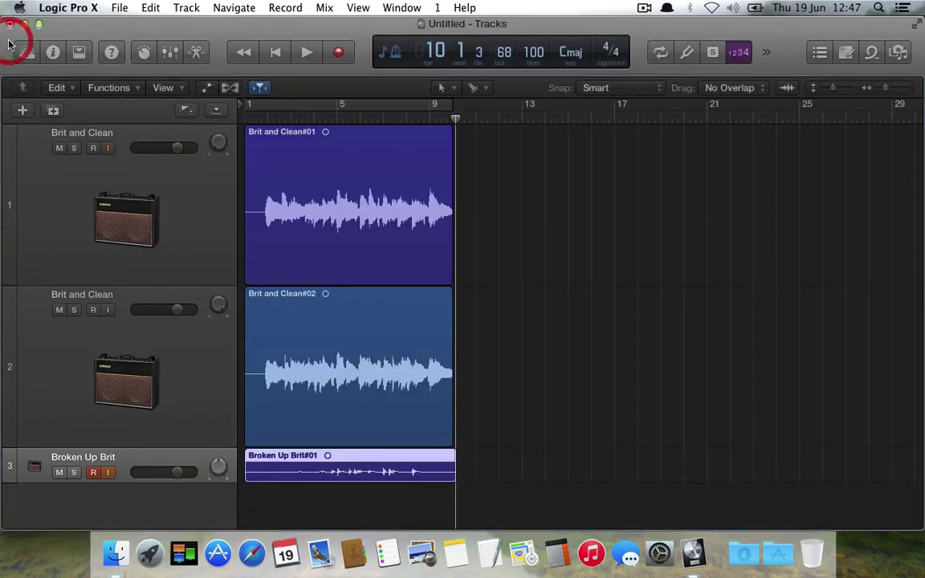
click(484, 298)
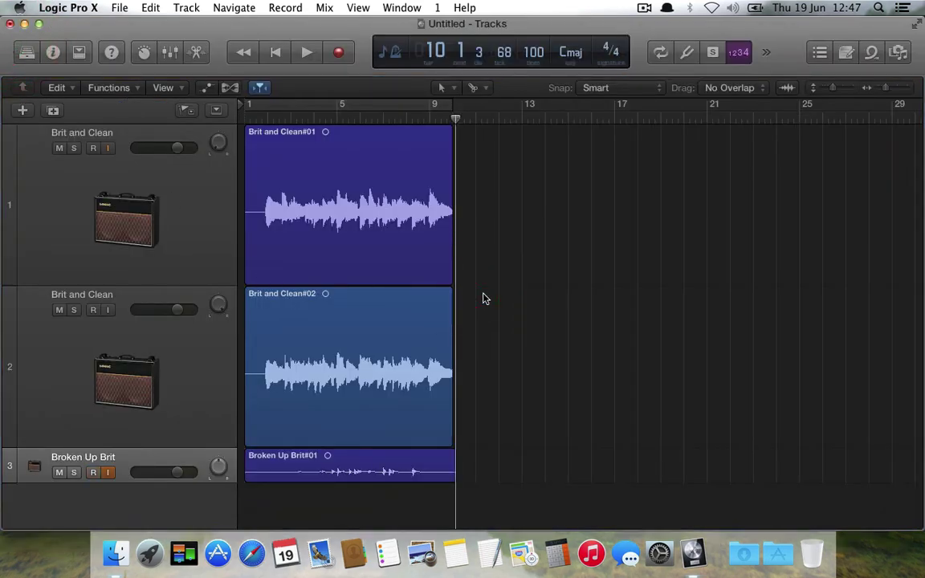